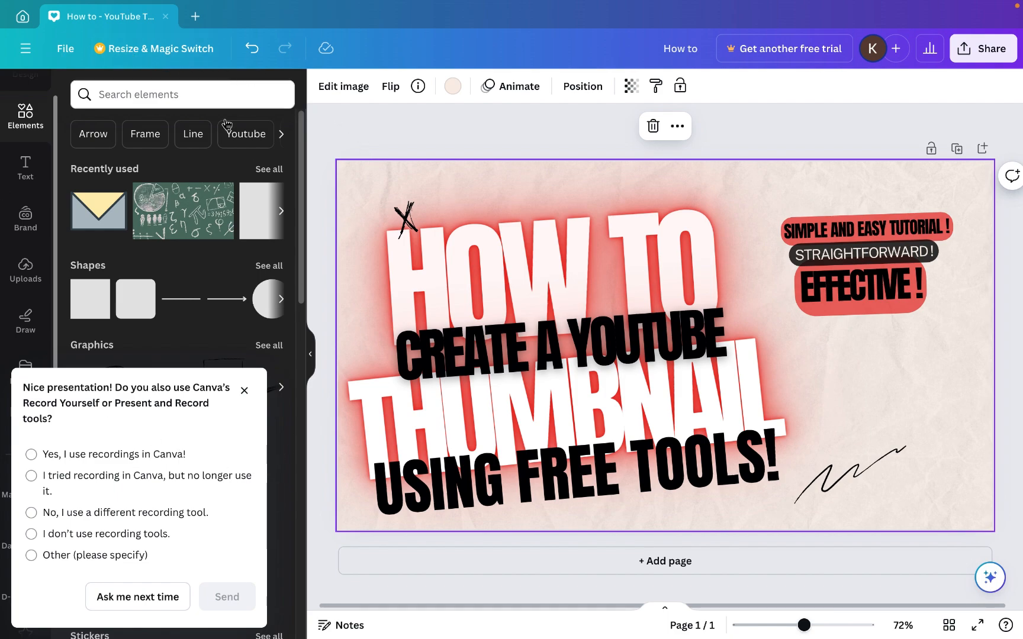
Step: From the home page, search for "Youtube Thumbnail" and open the 1280 × 720 px YouTube Thumbnail templates
{"action": "left_click", "coordinate": [27, 21]}
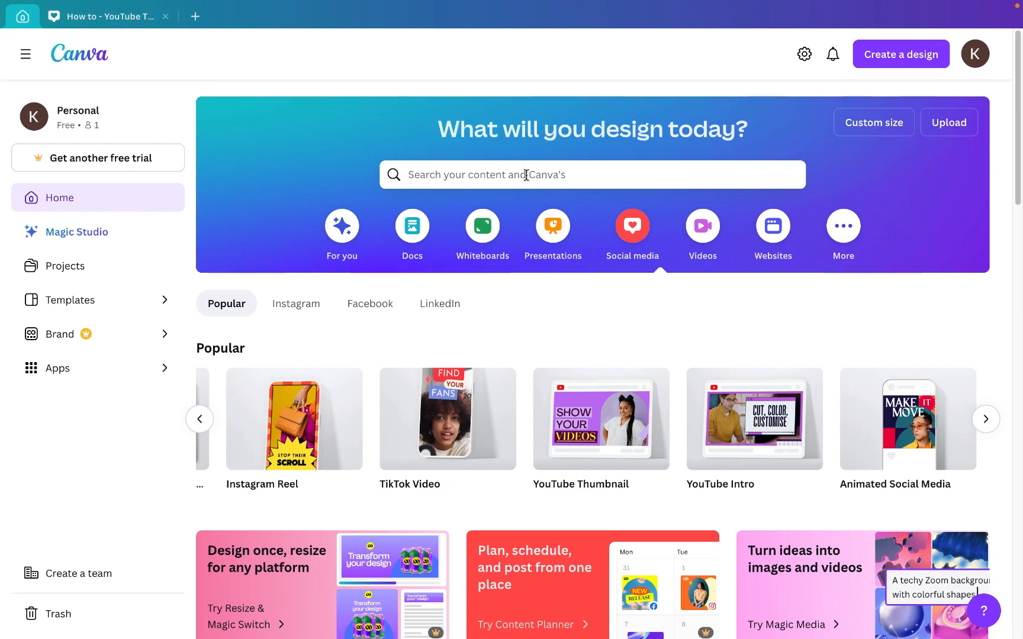
{"action": "left_click", "coordinate": [454, 173]}
{"action": "type", "text": "Y"}
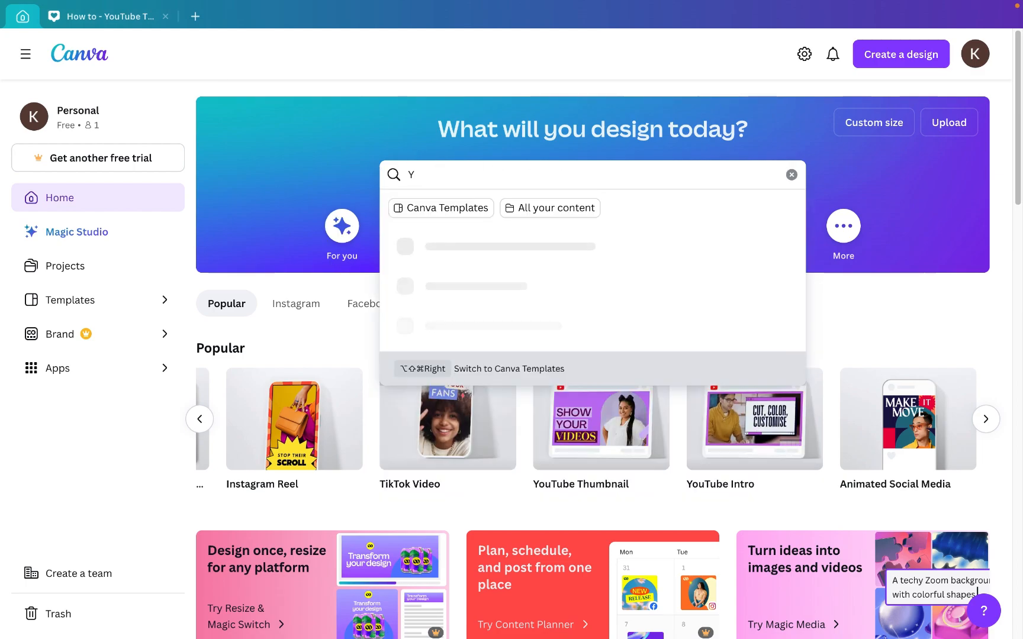
{"action": "type", "text": "outubw"}
{"action": "key", "text": "BackSpace"}
{"action": "type", "text": "e"}
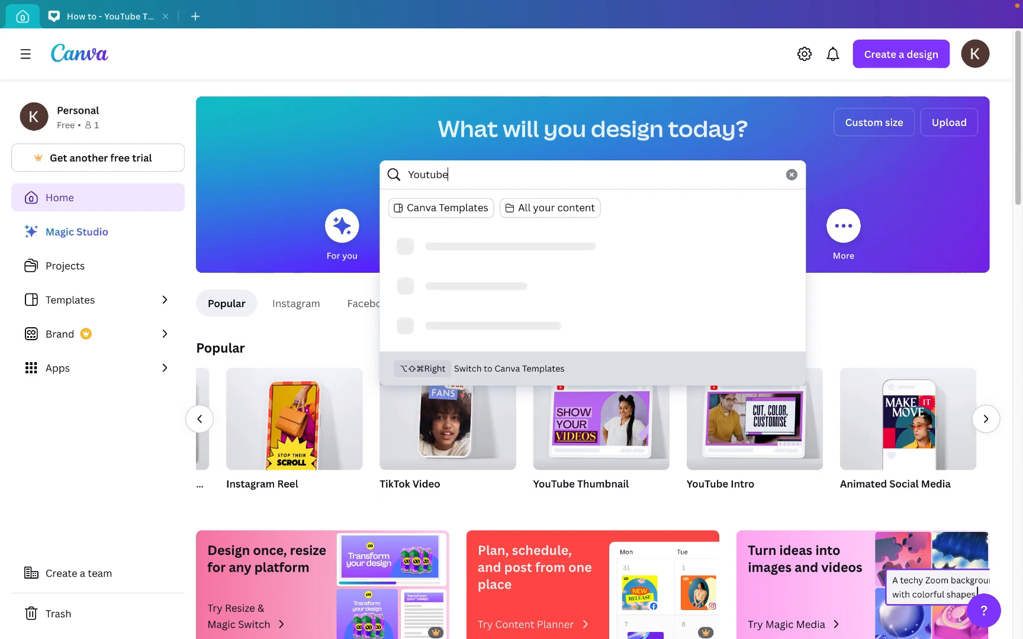
{"action": "type", "text": " Thumb"}
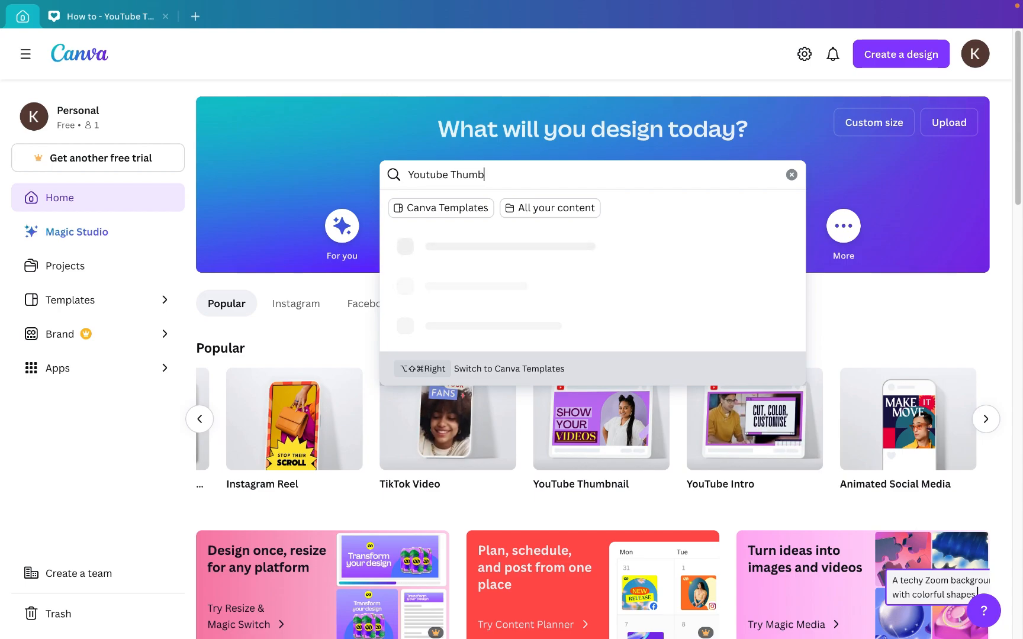
{"action": "type", "text": "nail"}
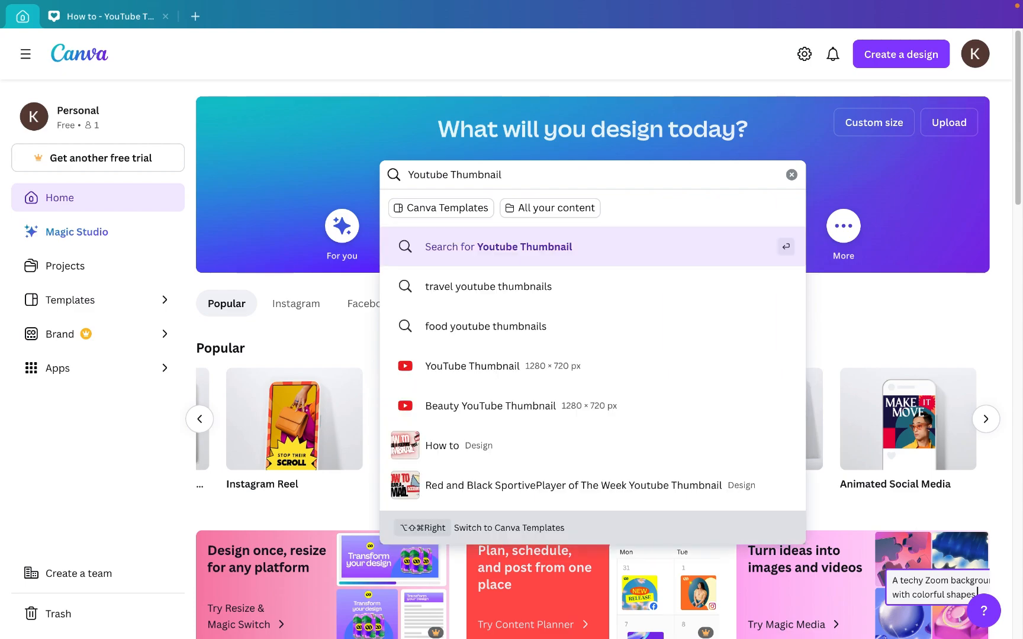
{"action": "left_click", "coordinate": [493, 379]}
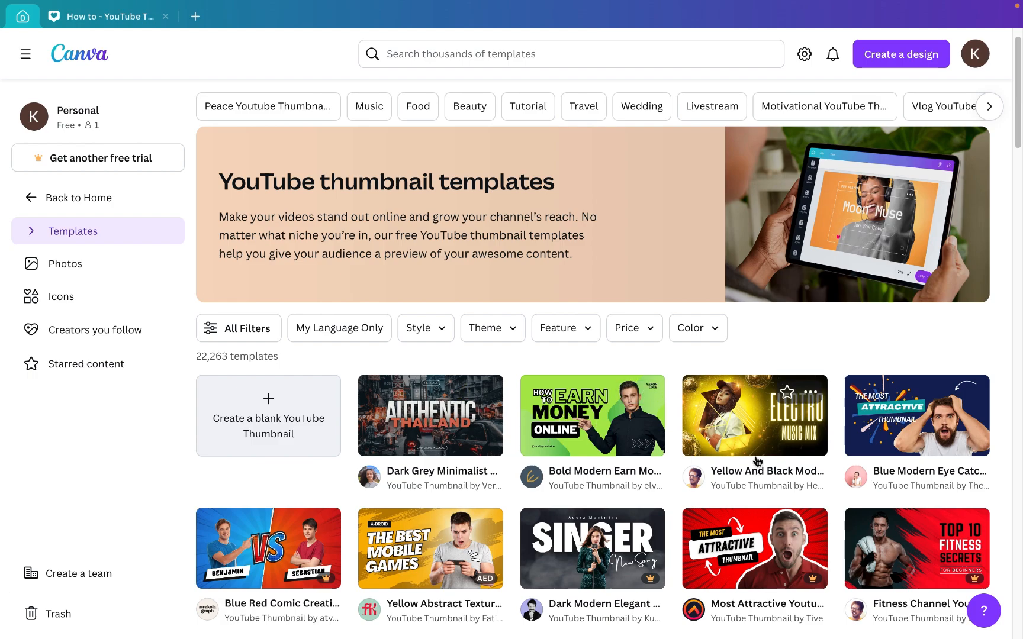
Step: Browse the YouTube thumbnail templates to compare the available designs
{"action": "scroll", "coordinate": [757, 457], "scroll_direction": "down", "scroll_amount": 2}
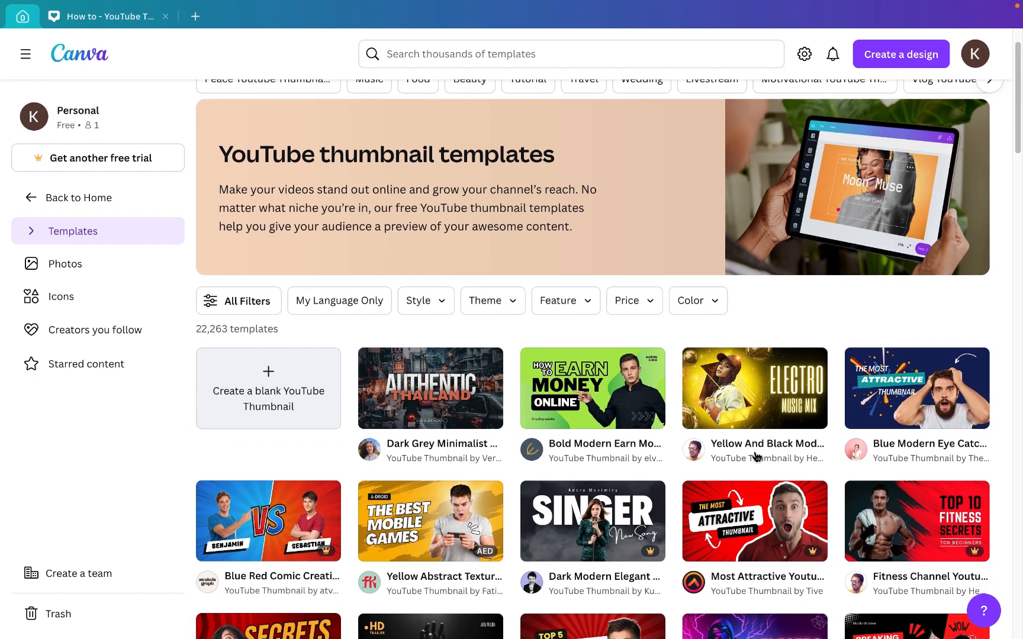
{"action": "scroll", "coordinate": [757, 457], "scroll_direction": "down", "scroll_amount": 3}
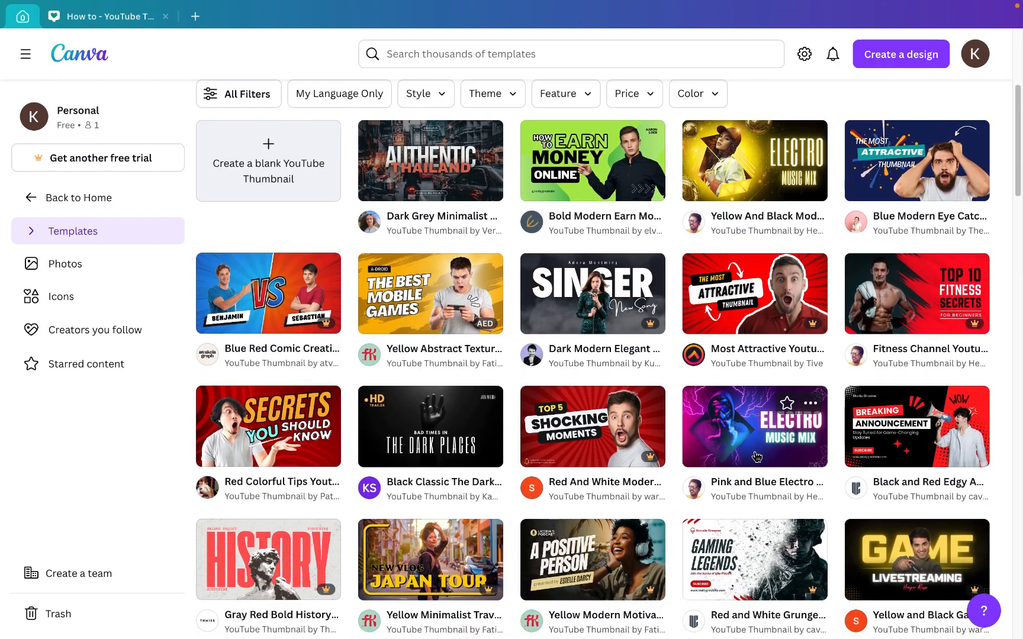
{"action": "scroll", "coordinate": [757, 456], "scroll_direction": "down", "scroll_amount": 3}
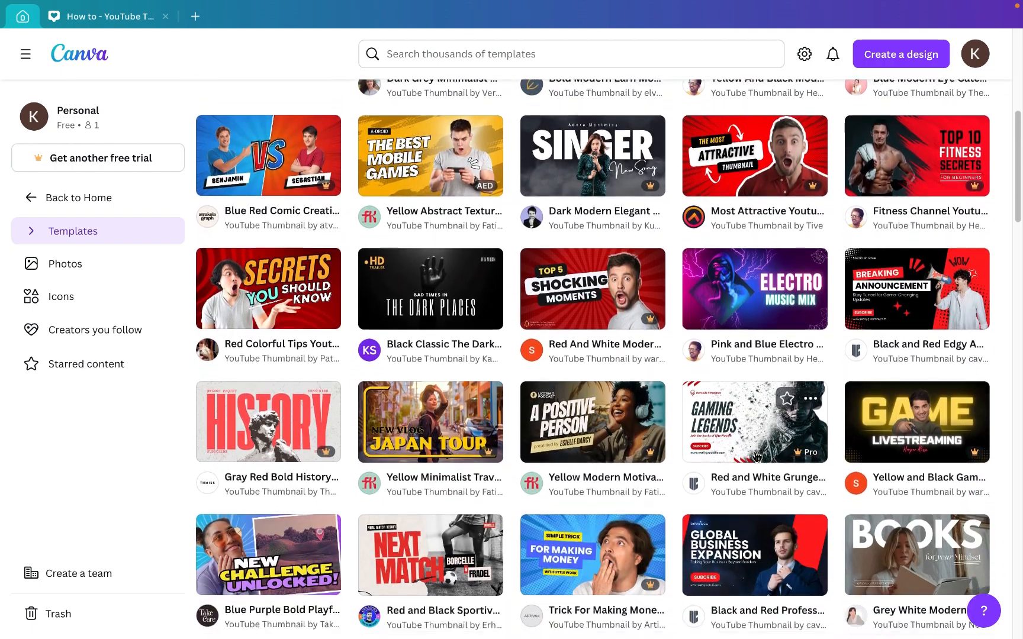
{"action": "scroll", "coordinate": [758, 456], "scroll_direction": "down", "scroll_amount": 2}
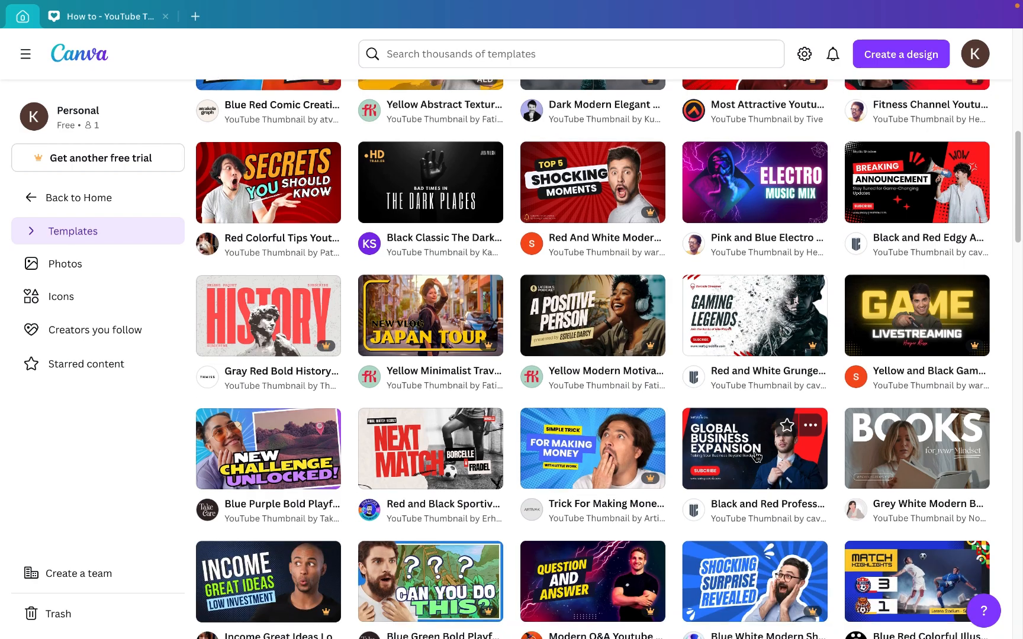
{"action": "scroll", "coordinate": [758, 457], "scroll_direction": "down", "scroll_amount": 2}
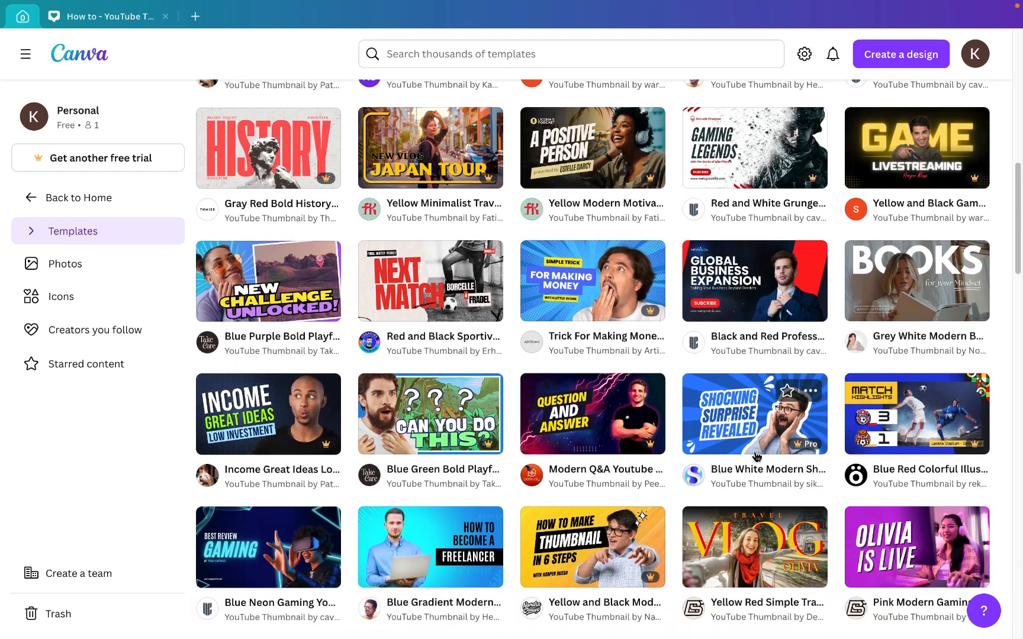
{"action": "scroll", "coordinate": [757, 457], "scroll_direction": "up", "scroll_amount": 7}
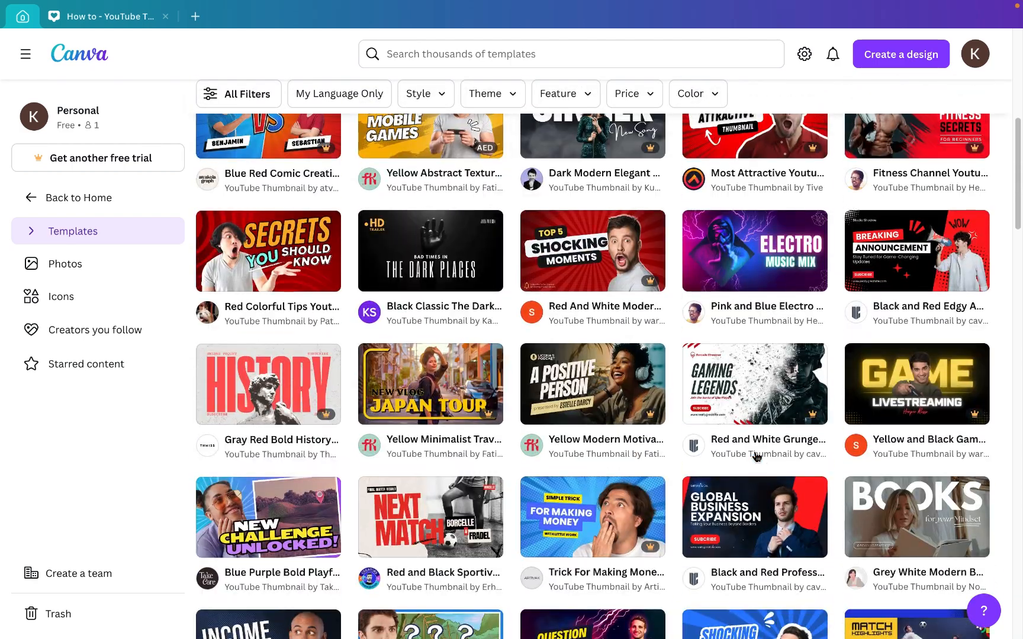
{"action": "scroll", "coordinate": [757, 457], "scroll_direction": "up", "scroll_amount": 5}
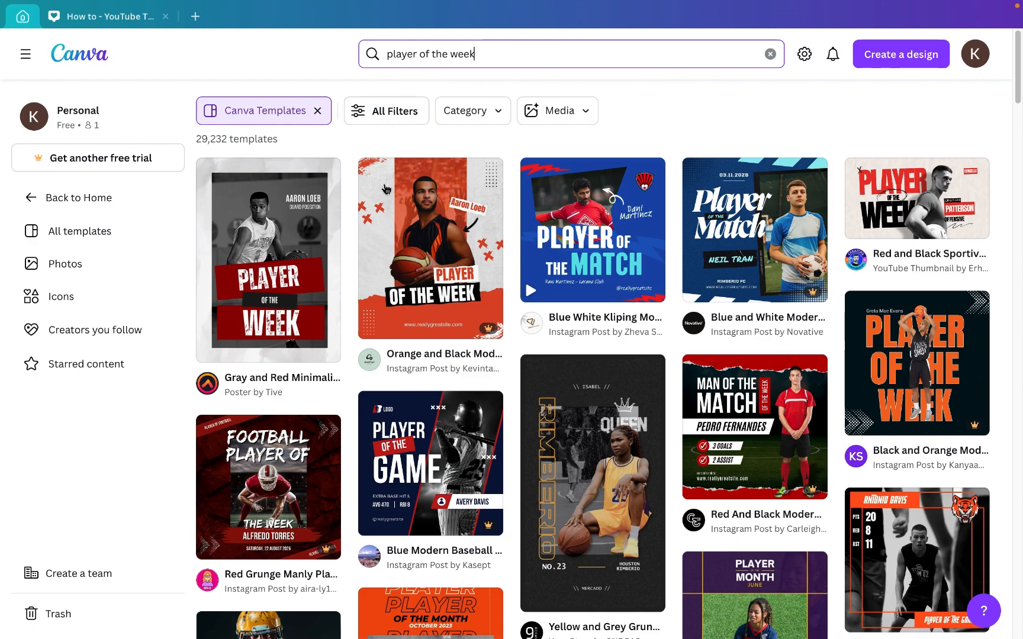
Step: From the "player of the week" results, star the Red and Black SportivePlayer of The Week YouTube thumbnail template and open it for customizing
{"action": "mouse_move", "coordinate": [602, 256]}
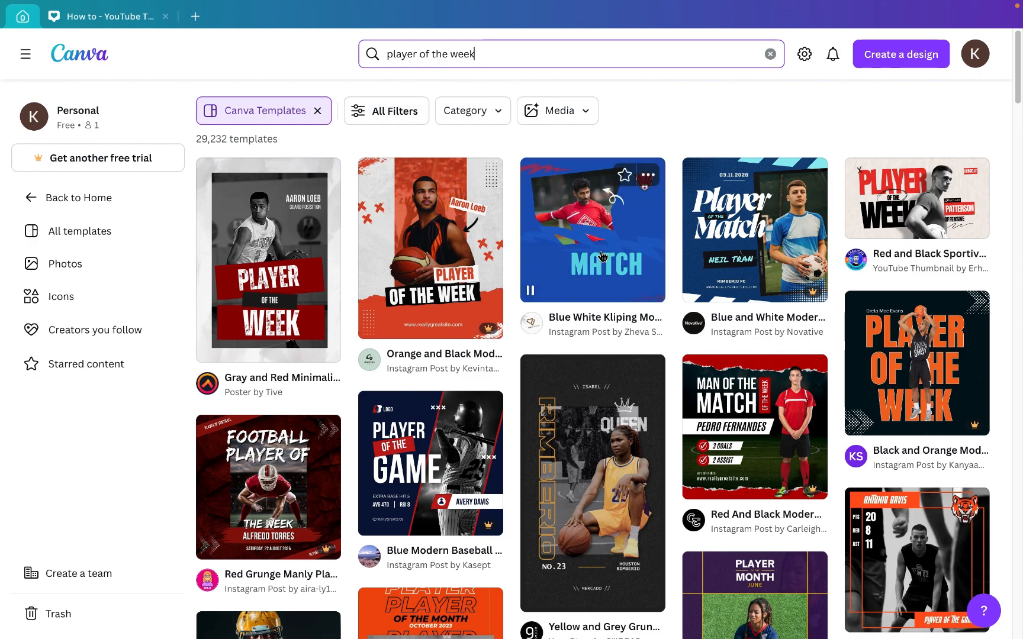
{"action": "scroll", "coordinate": [602, 256], "scroll_direction": "down", "scroll_amount": 1}
{"action": "scroll", "coordinate": [613, 258], "scroll_direction": "up", "scroll_amount": 1}
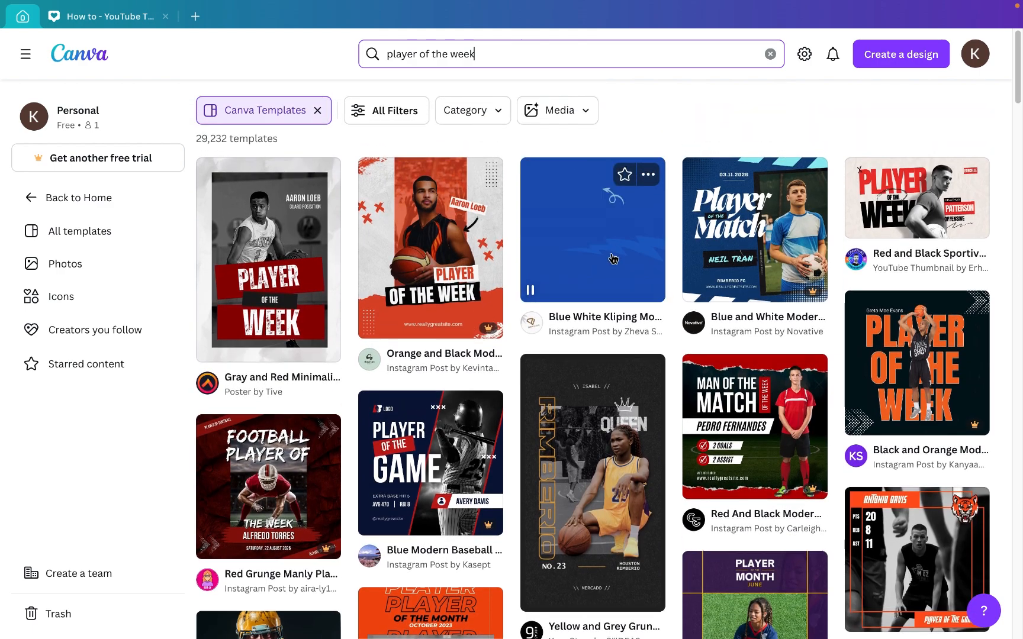
{"action": "mouse_move", "coordinate": [882, 204]}
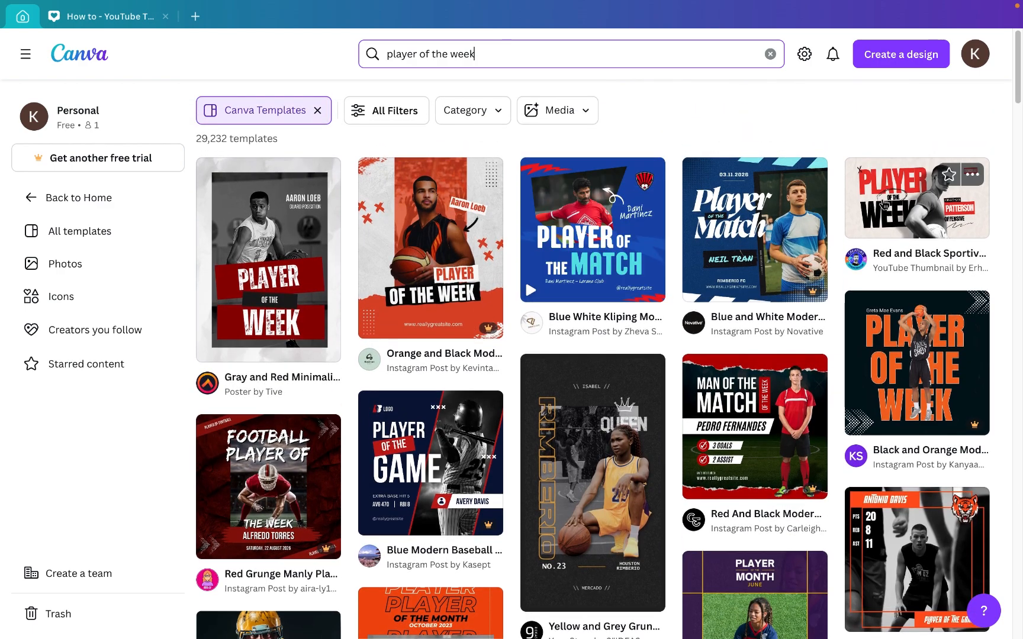
{"action": "left_click", "coordinate": [882, 204]}
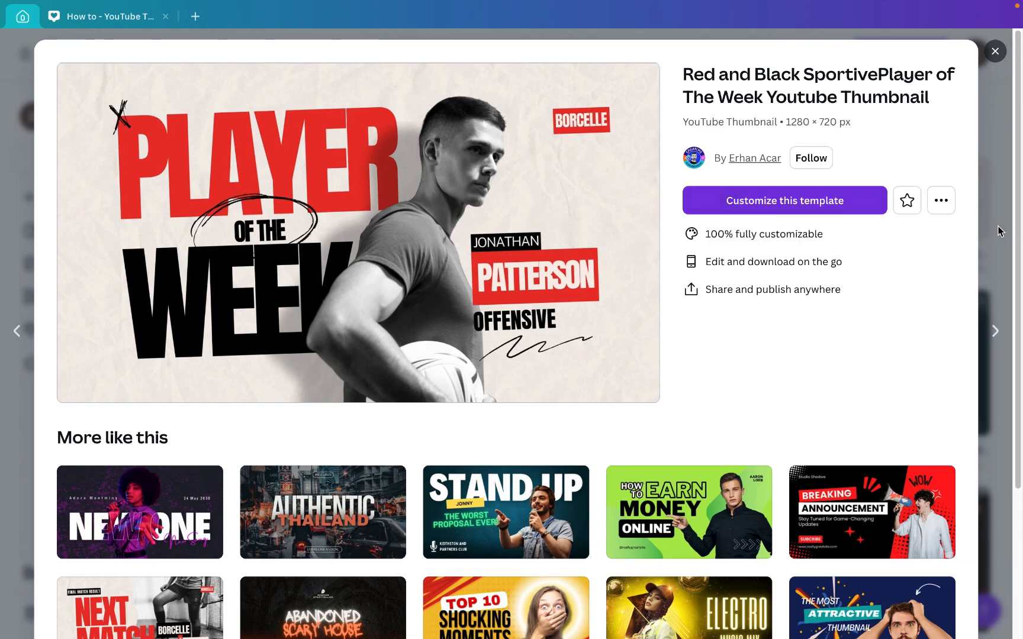
{"action": "left_click", "coordinate": [905, 203]}
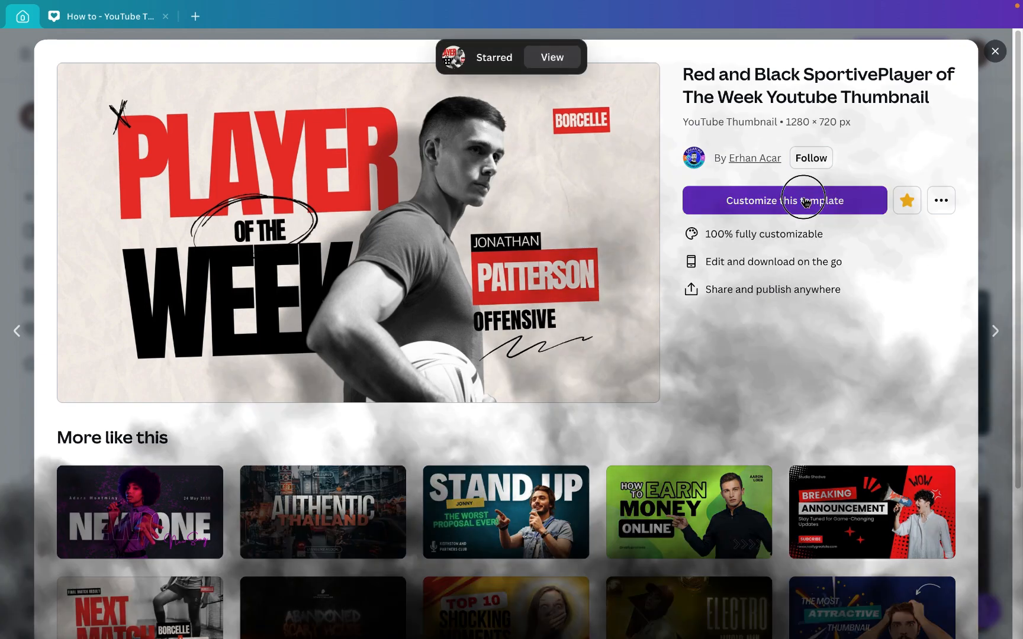
{"action": "left_click", "coordinate": [806, 202]}
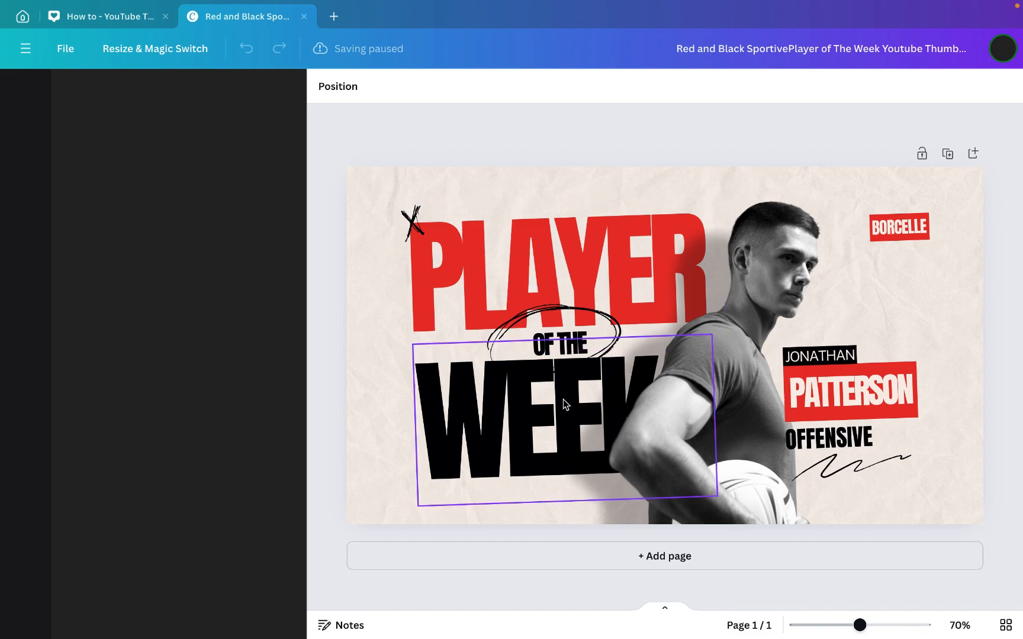
Step: Replace the template texts PLAYER, OF THE and WEEK with HOW TO, CREATE and YOUTUBE THUMBNAIL
{"action": "left_click", "coordinate": [559, 289]}
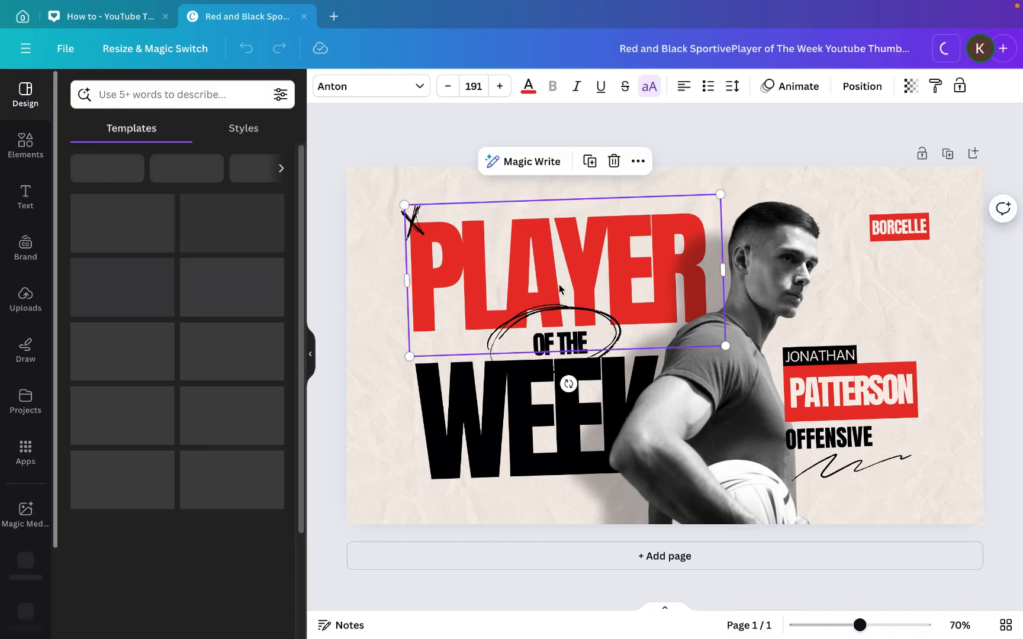
{"action": "double_click", "coordinate": [558, 283]}
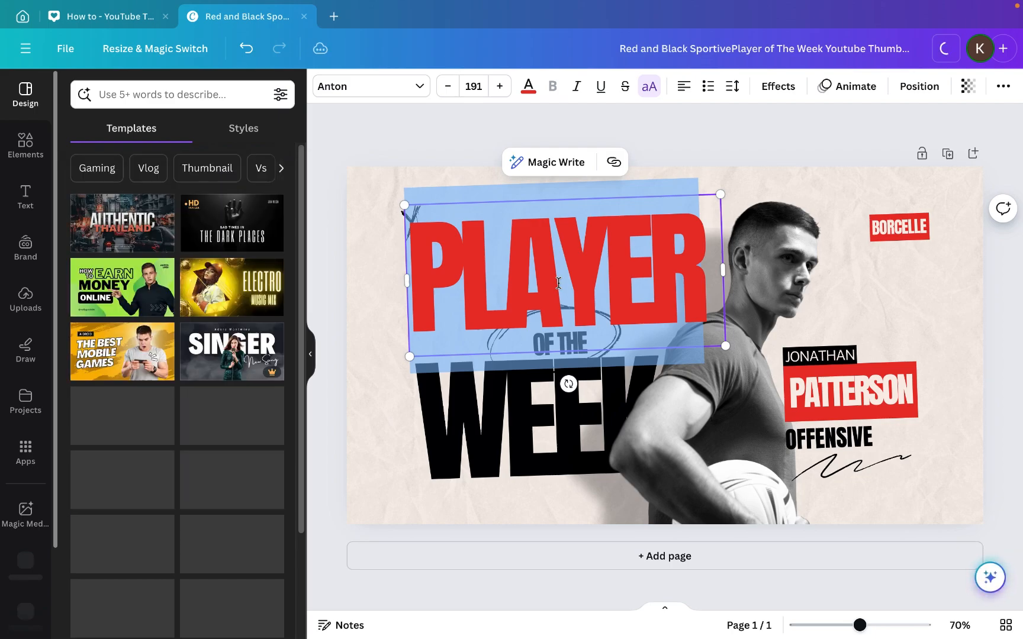
{"action": "type", "text": "HOW TO"}
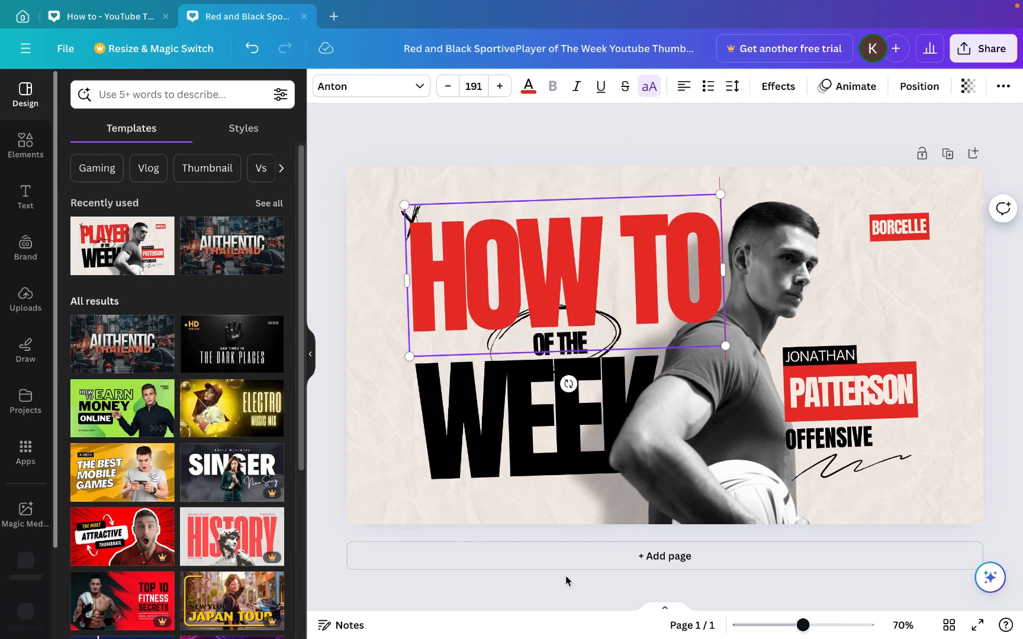
{"action": "double_click", "coordinate": [559, 344]}
{"action": "type", "text": "CREATE"}
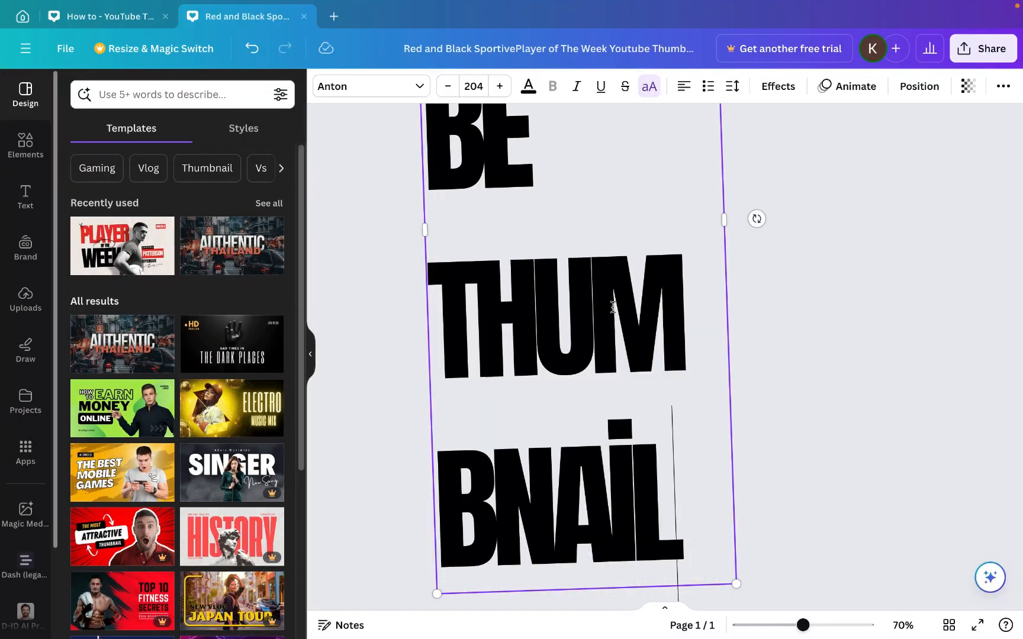
Step: Set the font size of the YOUTUBE THUMBNAIL text to 100
{"action": "scroll", "coordinate": [610, 294], "scroll_direction": "up", "scroll_amount": 7}
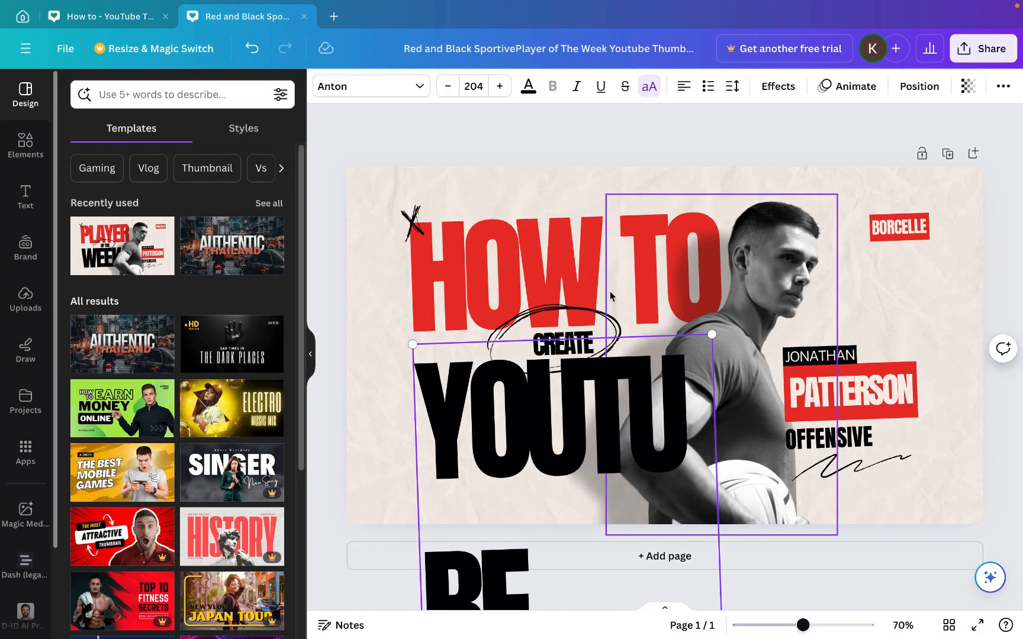
{"action": "scroll", "coordinate": [610, 295], "scroll_direction": "down", "scroll_amount": 4}
{"action": "scroll", "coordinate": [610, 294], "scroll_direction": "down", "scroll_amount": 4}
{"action": "scroll", "coordinate": [608, 290], "scroll_direction": "up", "scroll_amount": 8}
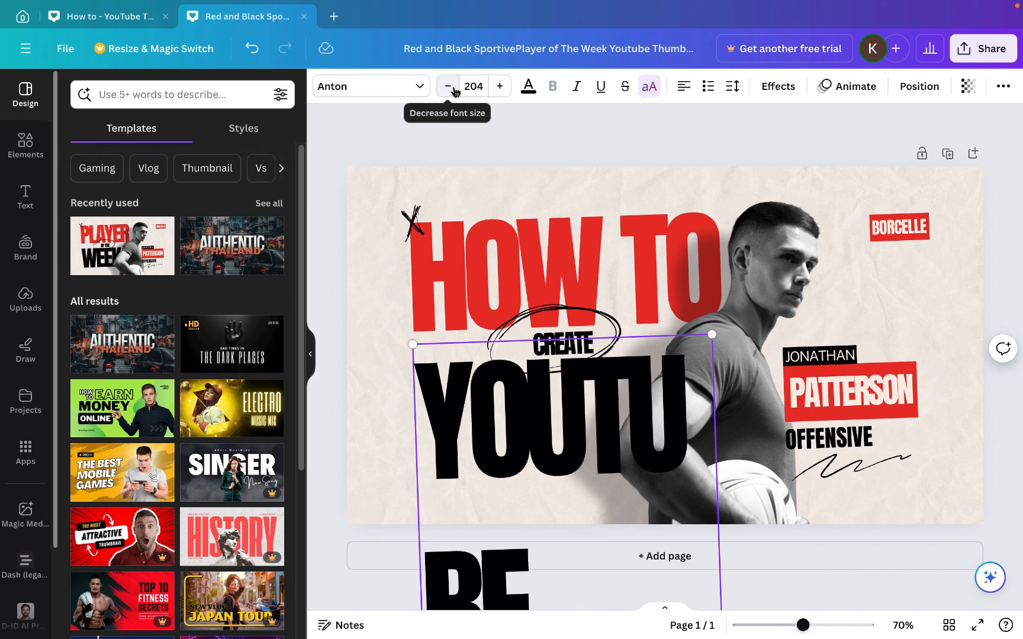
{"action": "left_click", "coordinate": [477, 86]}
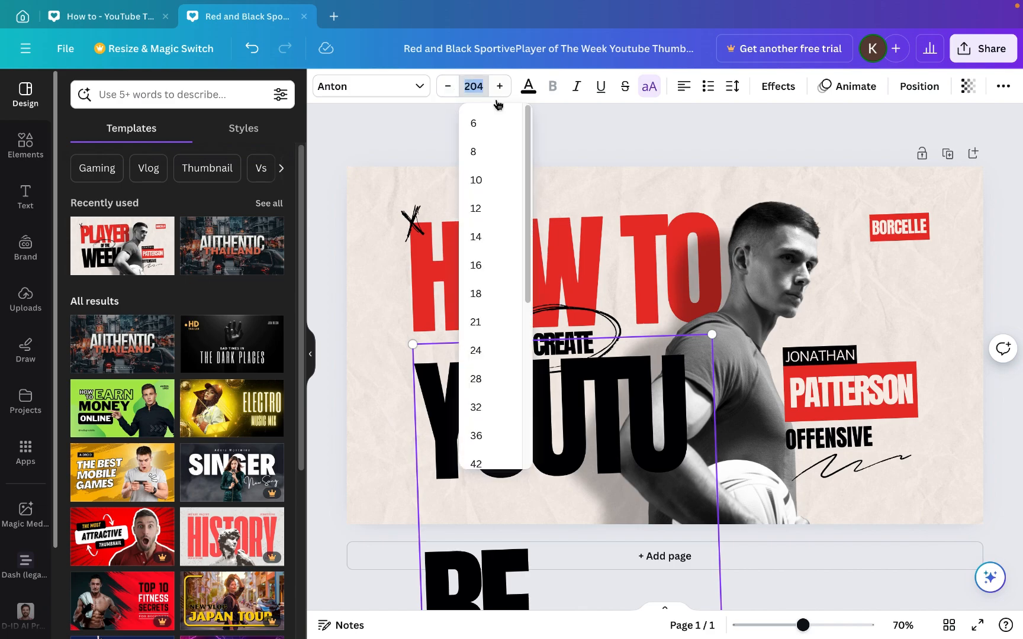
{"action": "type", "text": "100"}
{"action": "key", "text": "Return"}
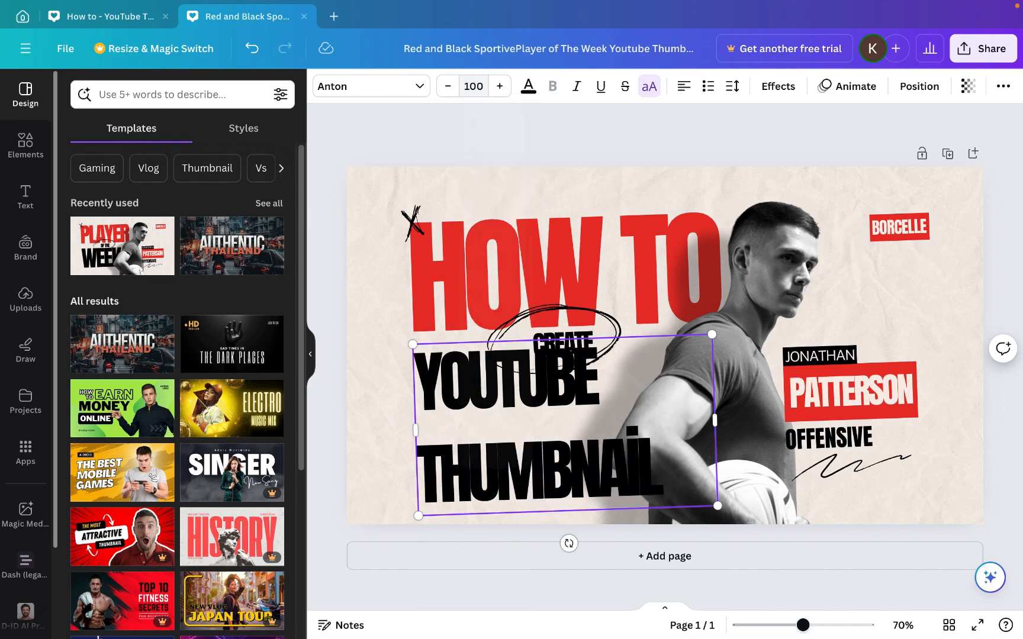
Step: Enlarge the CREATE text box slightly and widen the YOUTUBE THUMBNAIL text box to about 913 so it fits on one line
{"action": "left_click", "coordinate": [562, 335]}
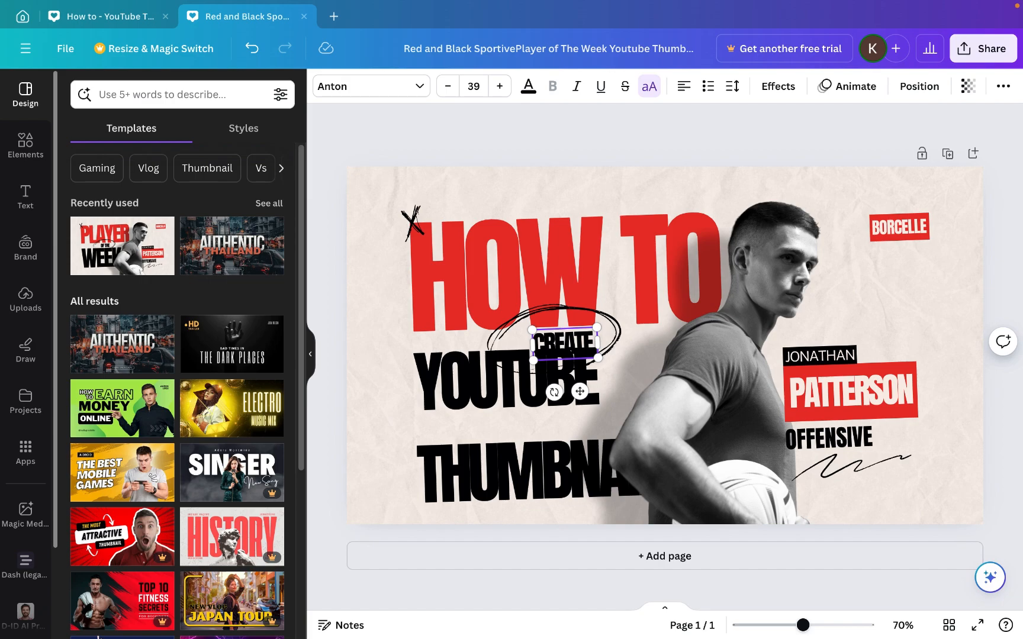
{"action": "left_click_drag", "start_coordinate": [598, 358], "coordinate": [606, 394]}
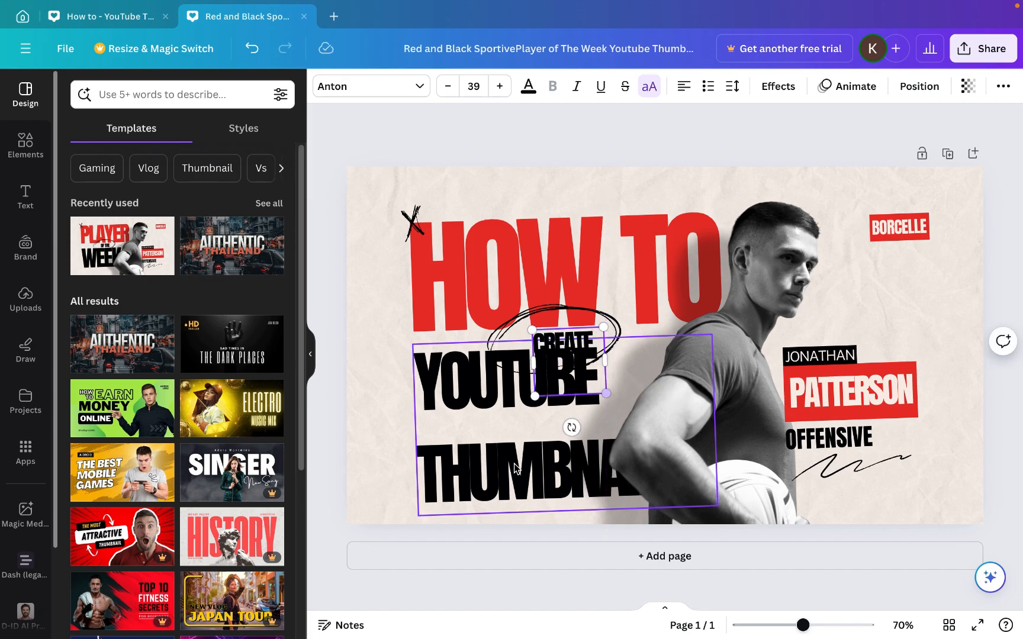
{"action": "left_click", "coordinate": [479, 461]}
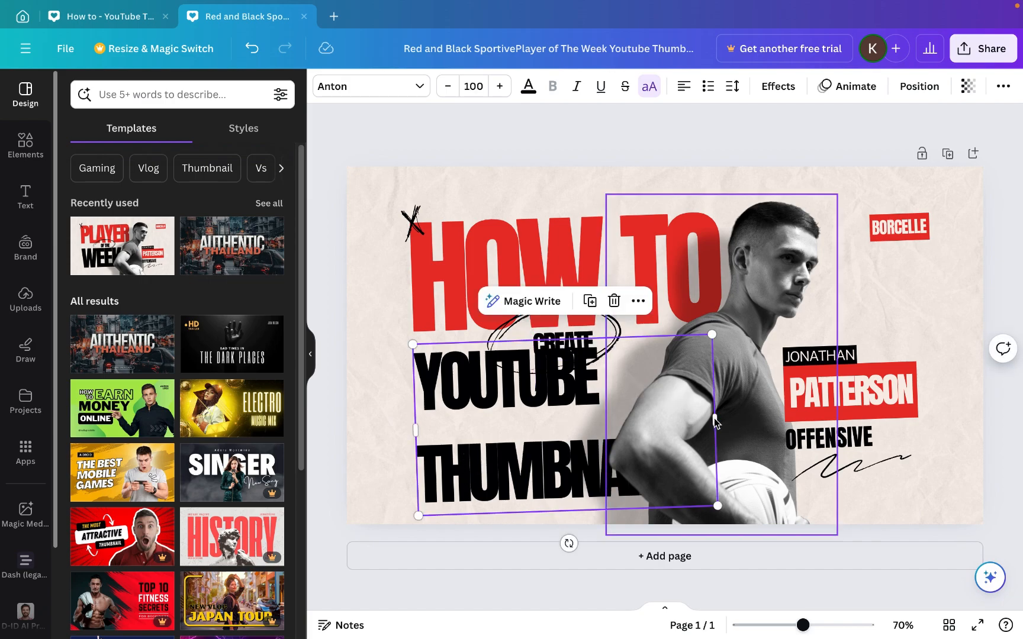
{"action": "left_click_drag", "start_coordinate": [716, 418], "coordinate": [868, 373]}
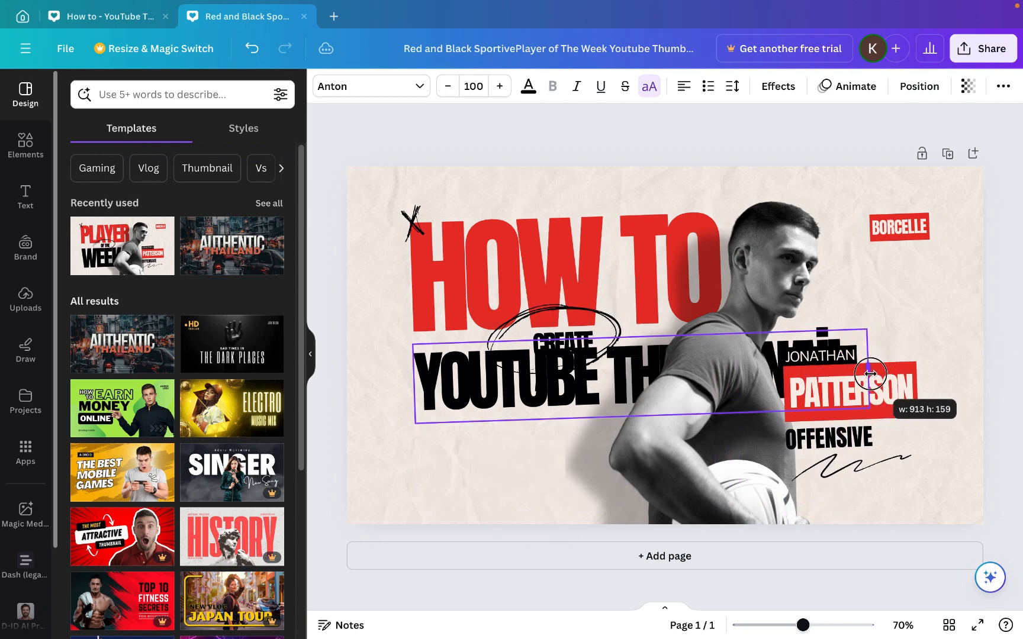
Step: Delete the player's photo and the shadow image behind it from the thumbnail
{"action": "left_click", "coordinate": [771, 439]}
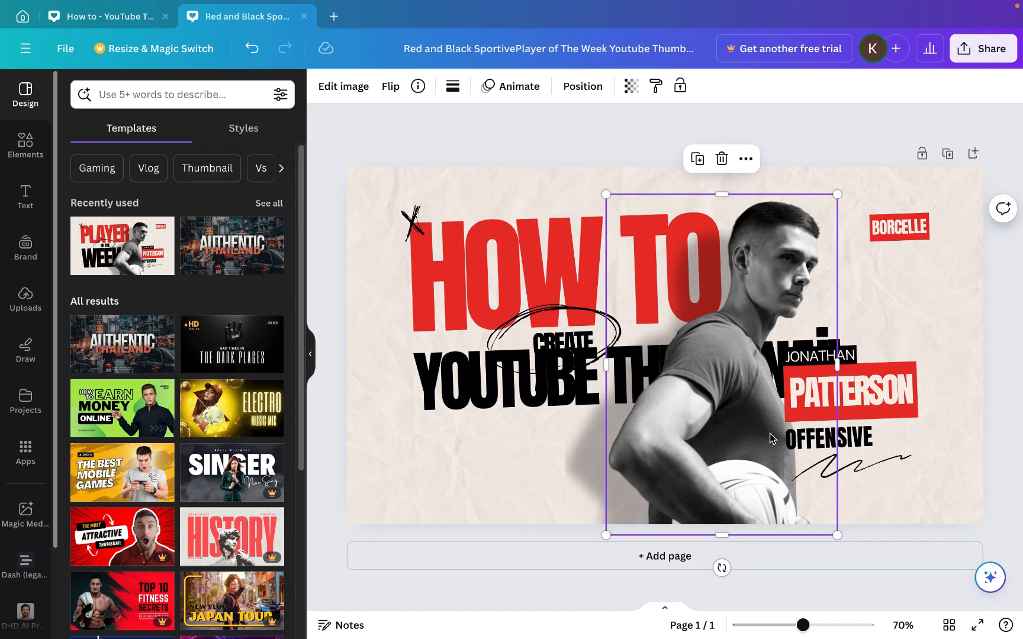
{"action": "key", "text": "Delete"}
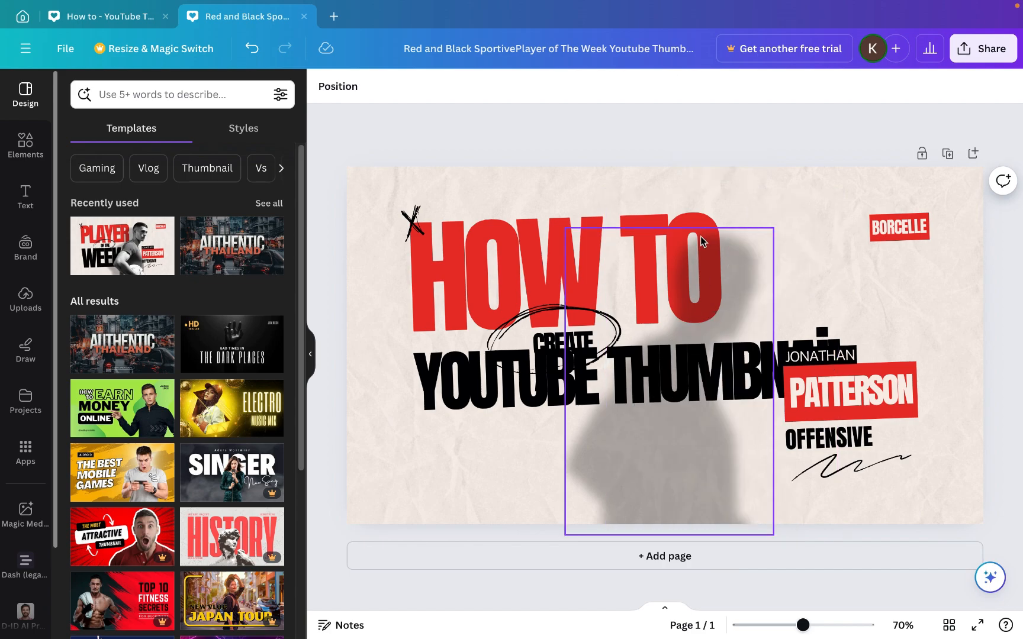
{"action": "left_click", "coordinate": [698, 442]}
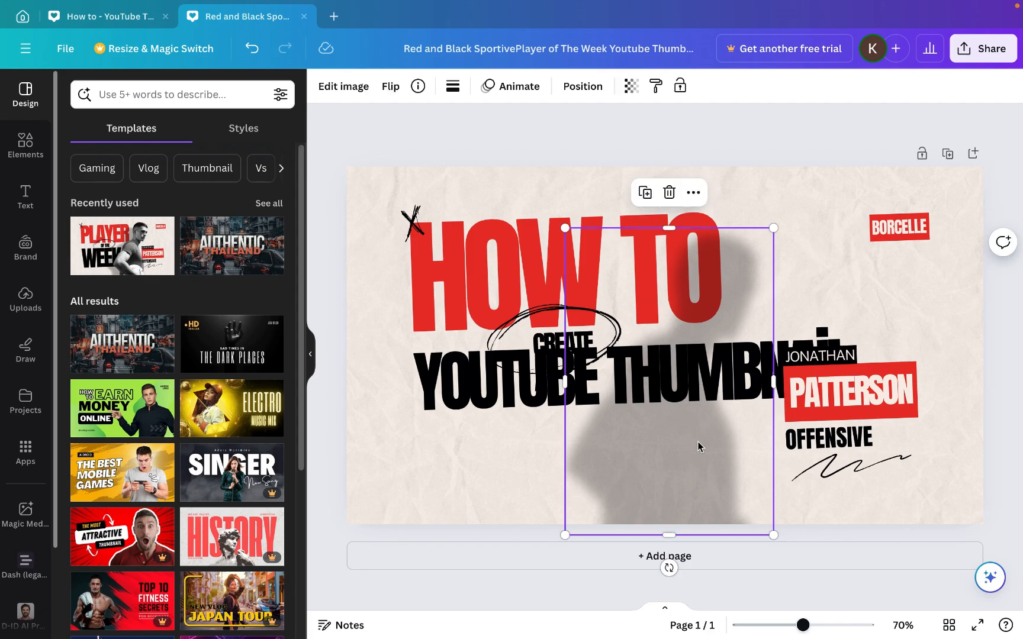
{"action": "key", "text": "Delete"}
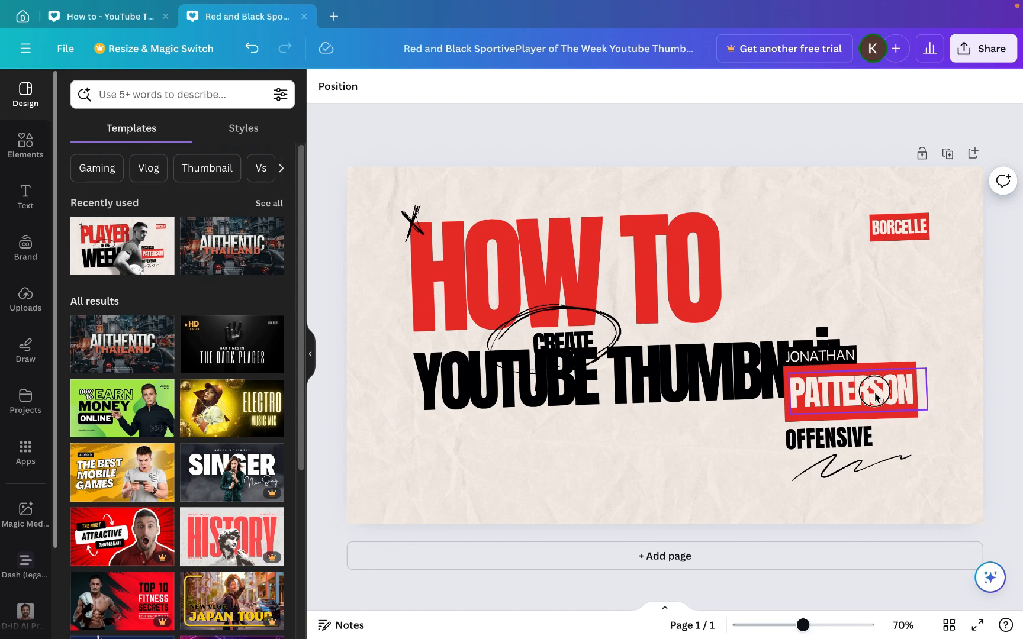
Step: Move the first-name label, surname label, OFFENSIVE text and squiggle away from YOUTUBE THUMBNAIL toward the thumbnail's right edge
{"action": "left_click_drag", "start_coordinate": [876, 398], "coordinate": [907, 313]}
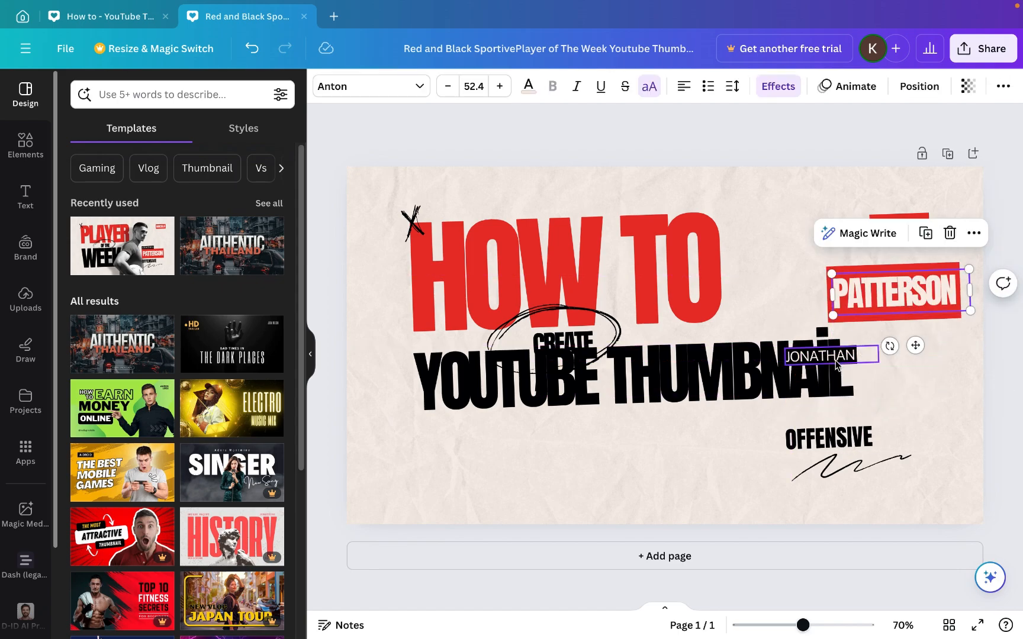
{"action": "left_click_drag", "start_coordinate": [823, 356], "coordinate": [831, 226]}
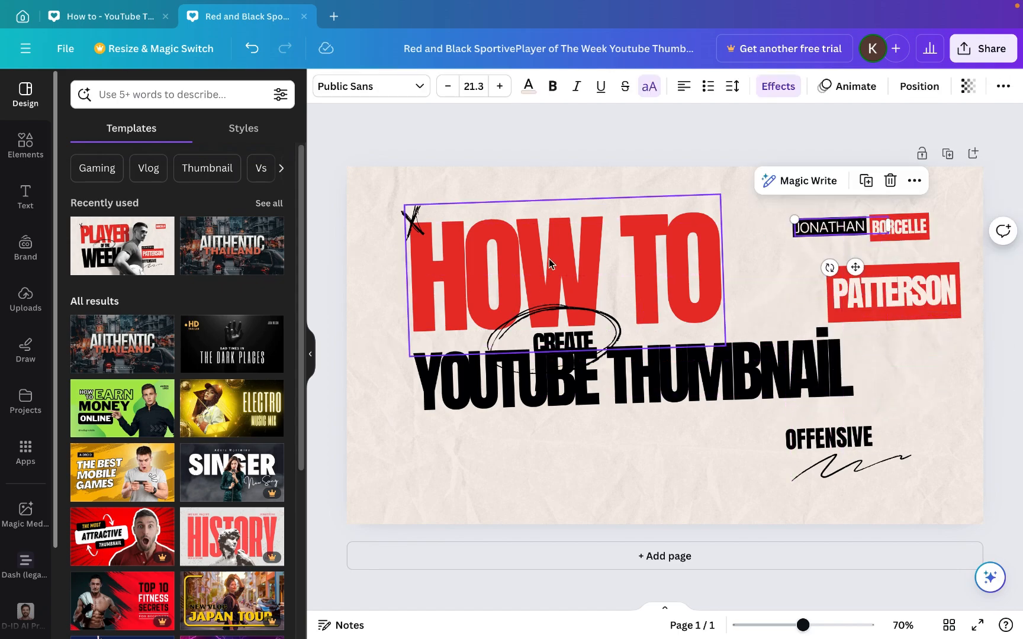
{"action": "left_click_drag", "start_coordinate": [808, 450], "coordinate": [894, 352]}
{"action": "left_click_drag", "start_coordinate": [851, 444], "coordinate": [929, 359]}
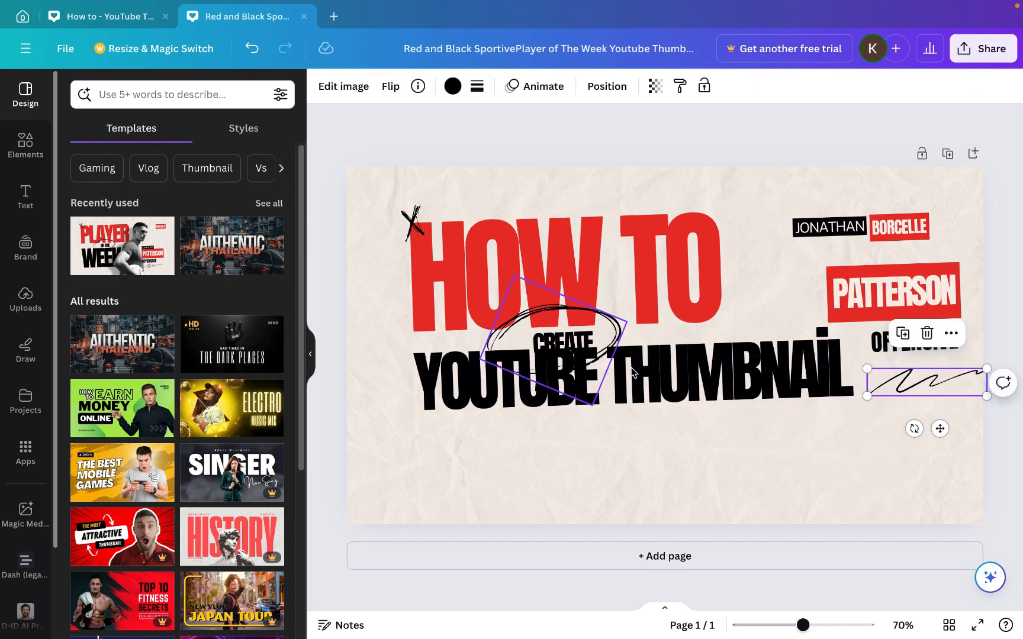
Step: Lower the YOUTUBE THUMBNAIL text, delete the scribbled circle around CREATE and shift CREATE slightly down
{"action": "left_click_drag", "start_coordinate": [642, 388], "coordinate": [629, 418]}
{"action": "left_click", "coordinate": [607, 353]}
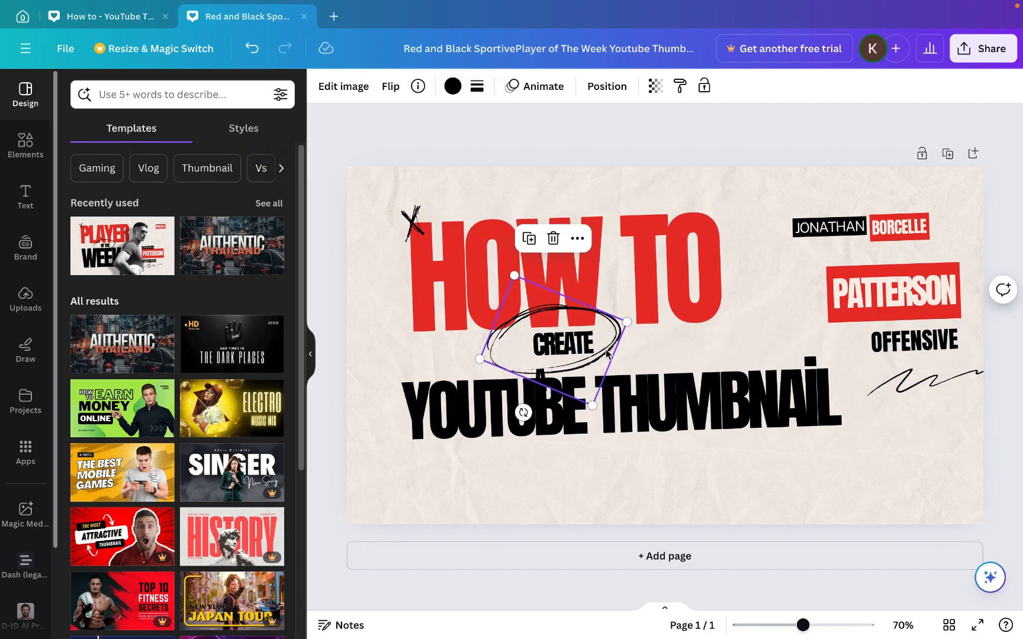
{"action": "key", "text": "Delete"}
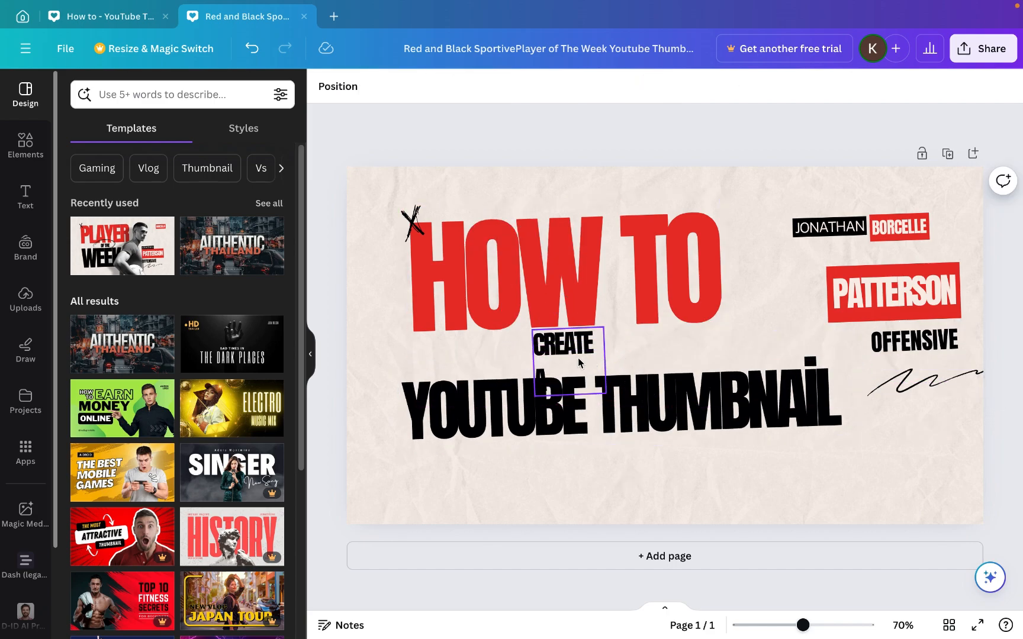
{"action": "left_click_drag", "start_coordinate": [578, 359], "coordinate": [574, 359]}
Step: Try the Shadow and Lift text effects on the HOW TO heading
{"action": "left_click", "coordinate": [585, 238]}
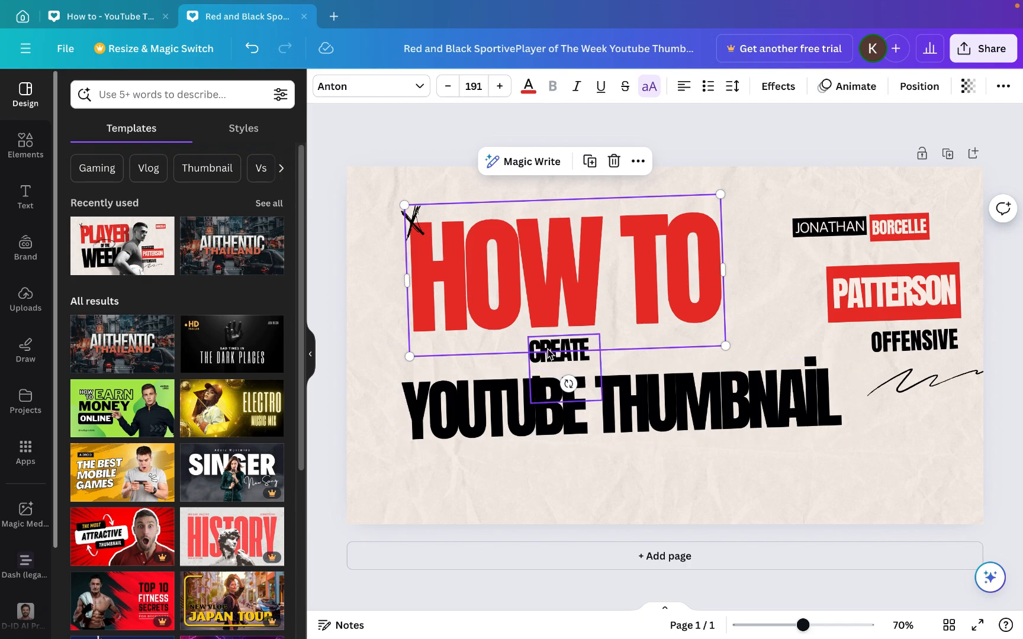
{"action": "double_click", "coordinate": [585, 247]}
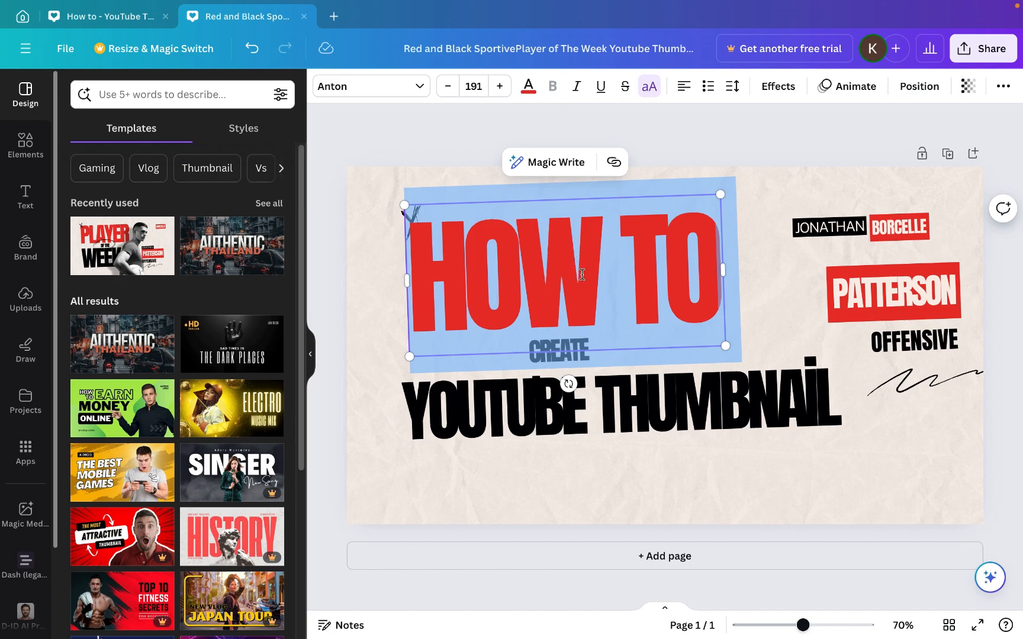
{"action": "left_click", "coordinate": [766, 89]}
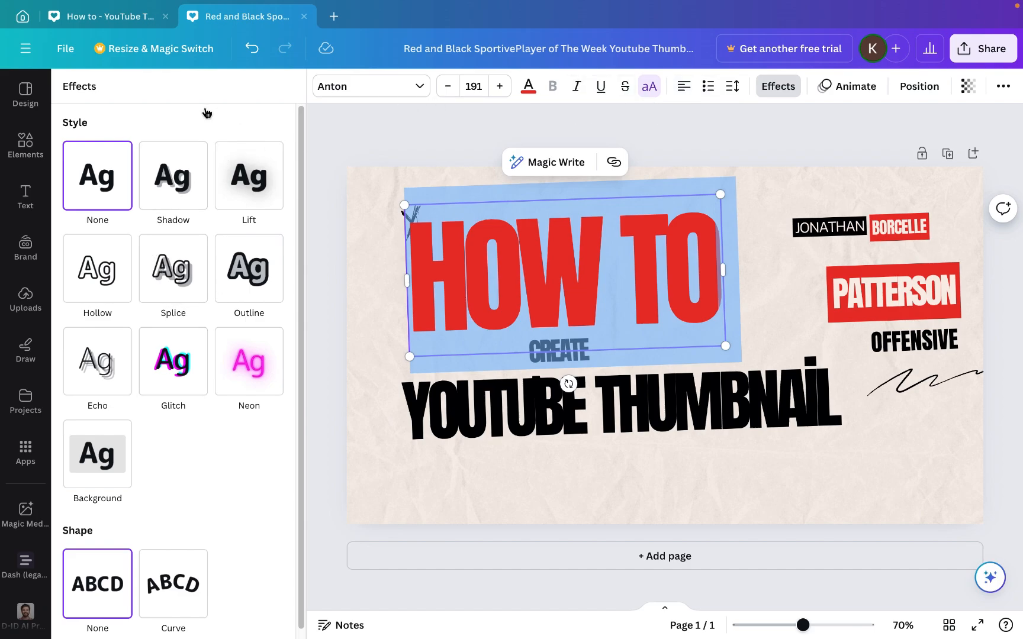
{"action": "left_click", "coordinate": [190, 178]}
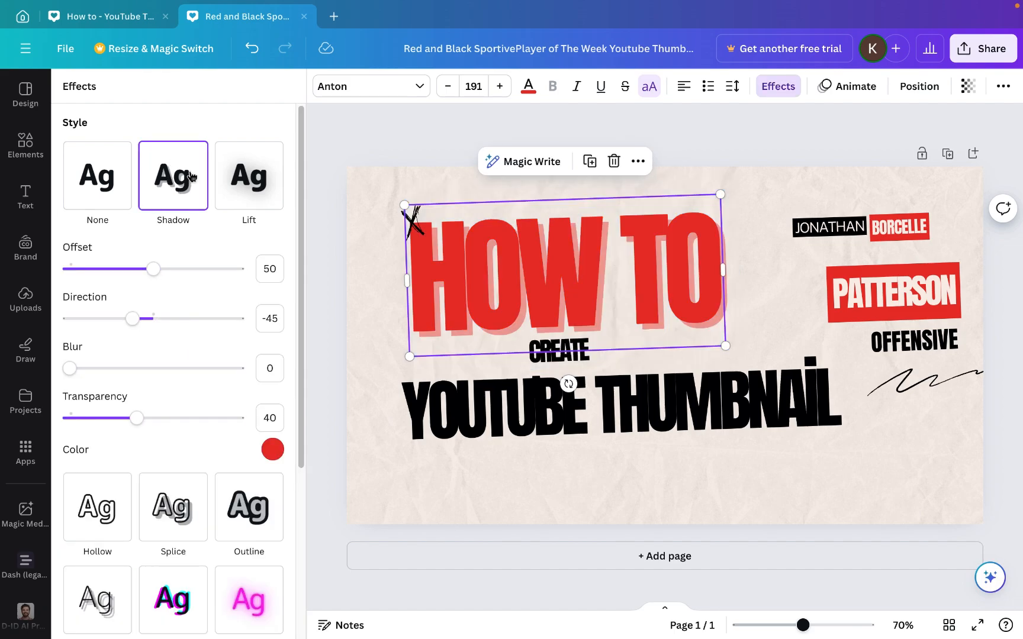
{"action": "left_click", "coordinate": [102, 167]}
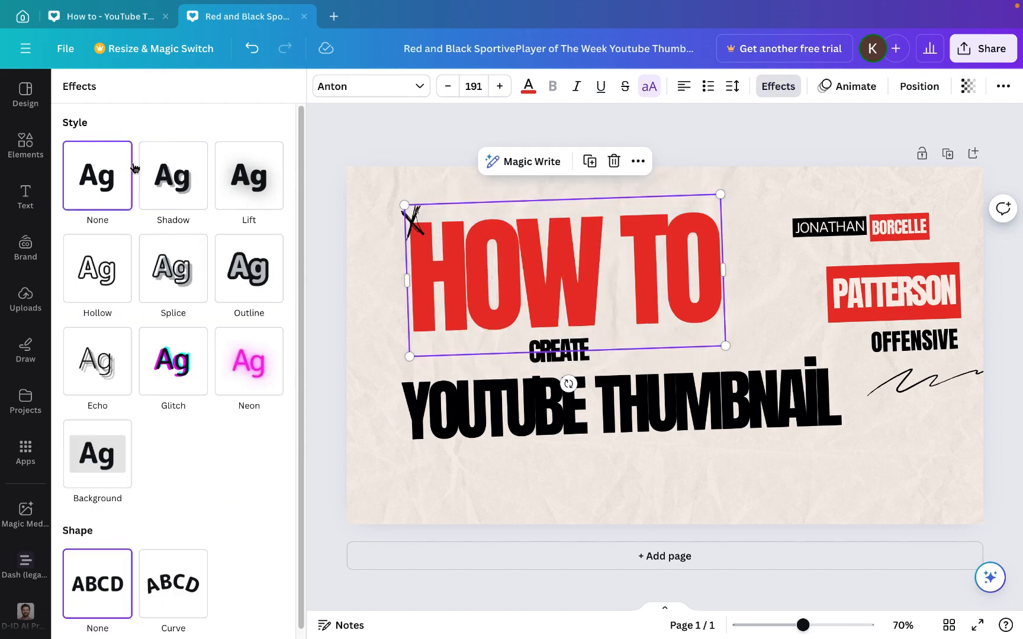
{"action": "left_click", "coordinate": [158, 172]}
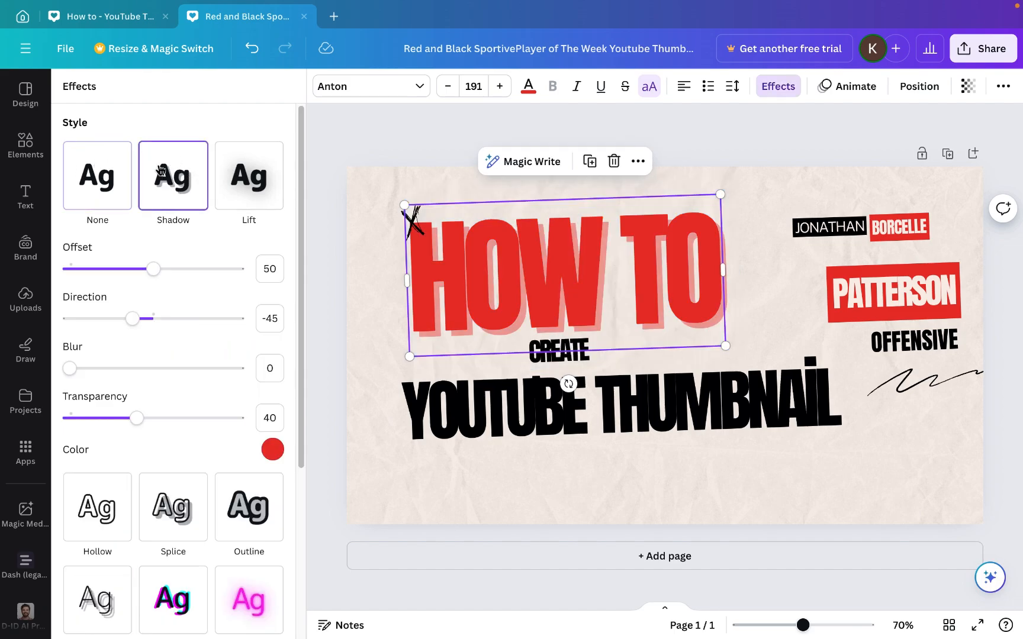
{"action": "left_click", "coordinate": [225, 174]}
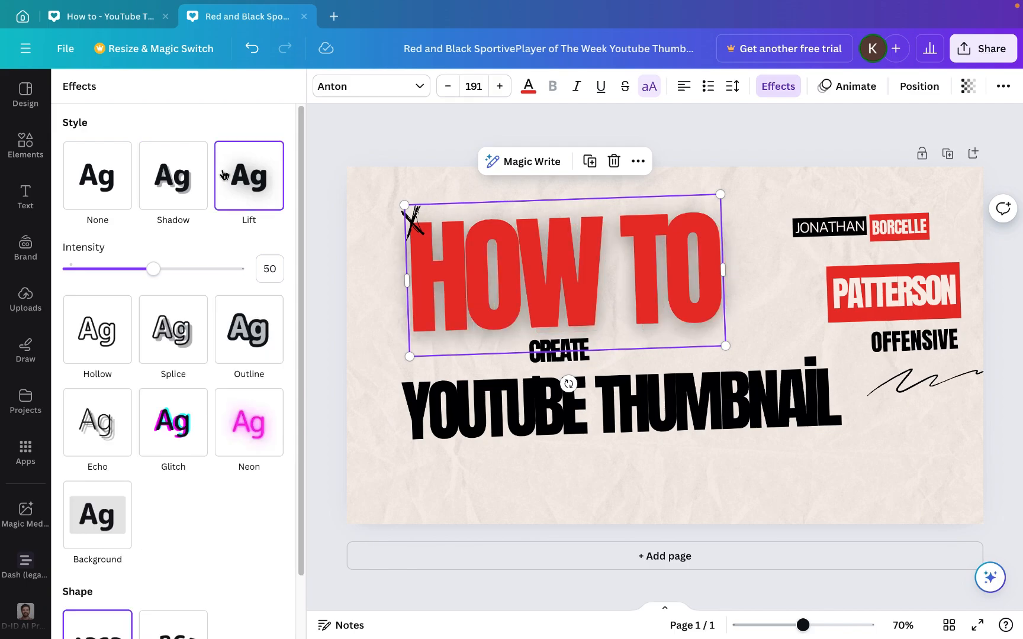
Step: Try the Hollow, Splice, Outline, Echo and Glitch effects on the HOW TO heading
{"action": "scroll", "coordinate": [182, 276], "scroll_direction": "down", "scroll_amount": 1}
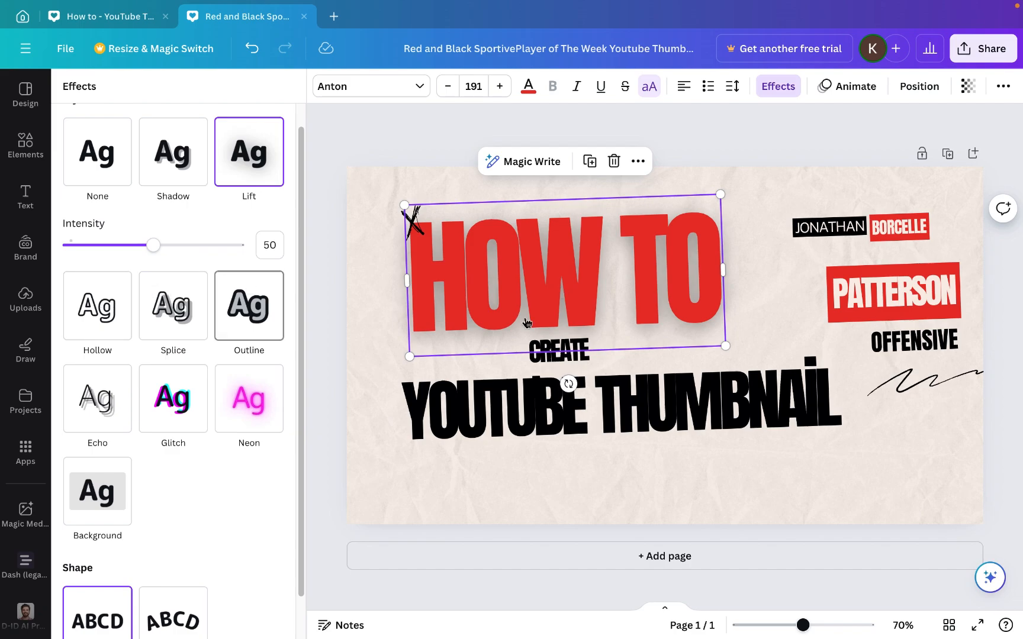
{"action": "left_click", "coordinate": [114, 336]}
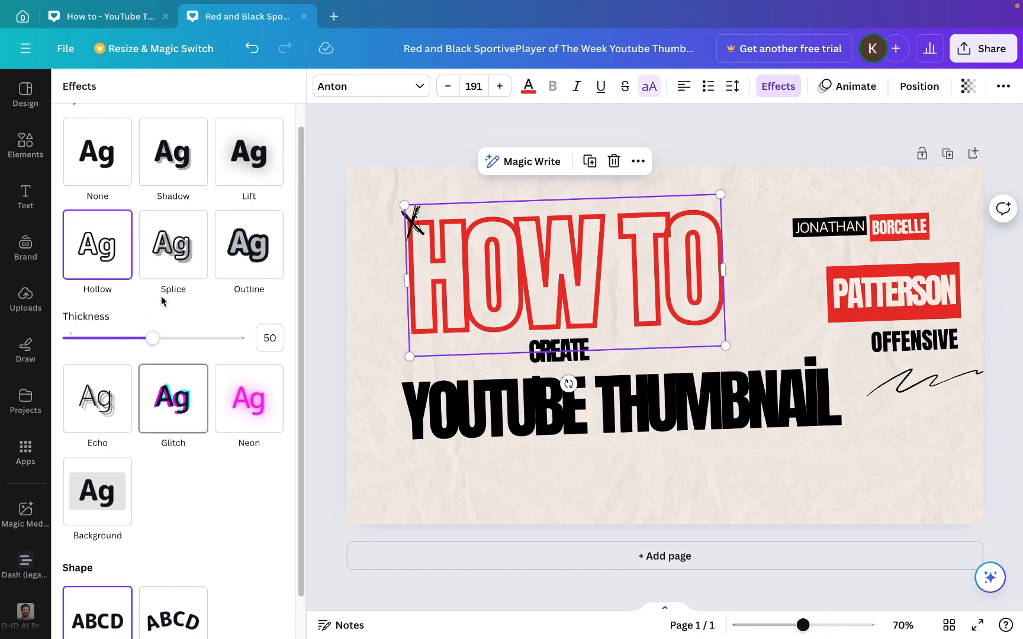
{"action": "left_click", "coordinate": [166, 277]}
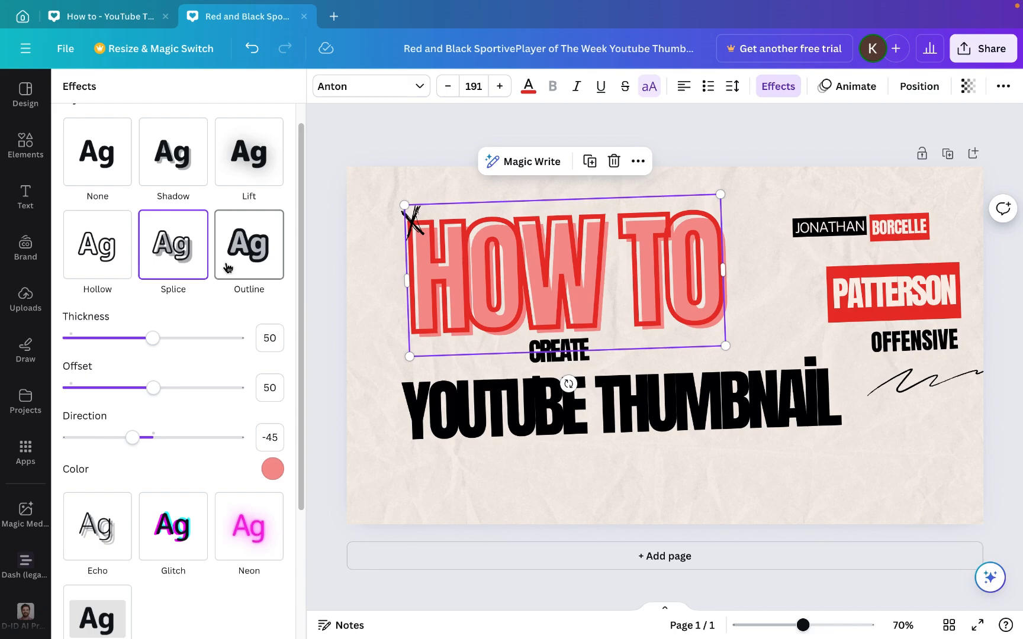
{"action": "left_click", "coordinate": [228, 268]}
{"action": "scroll", "coordinate": [166, 308], "scroll_direction": "down", "scroll_amount": 2}
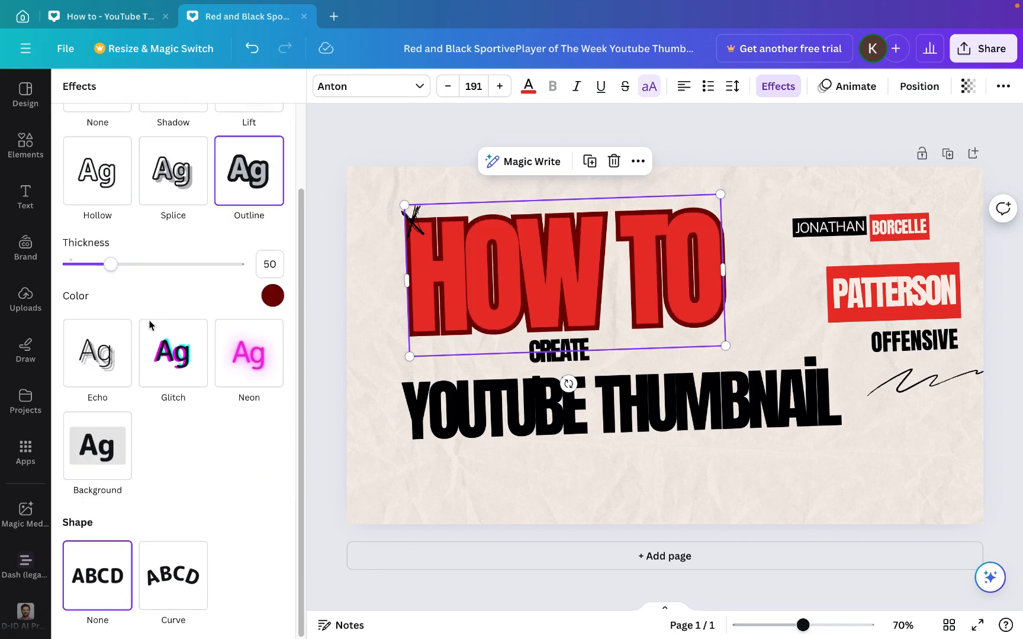
{"action": "left_click", "coordinate": [76, 365]}
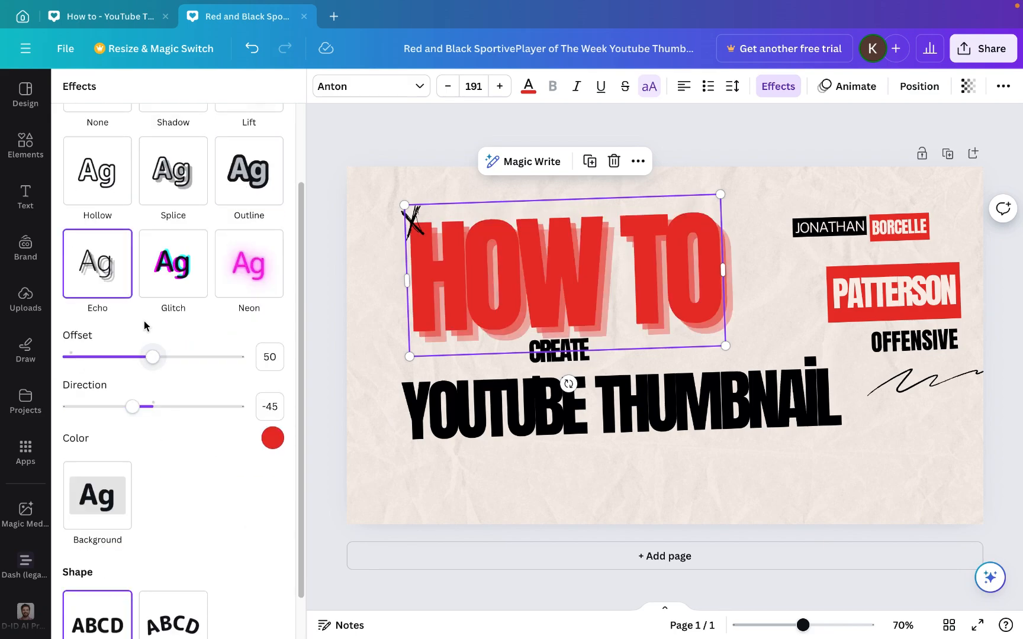
{"action": "left_click", "coordinate": [152, 259]}
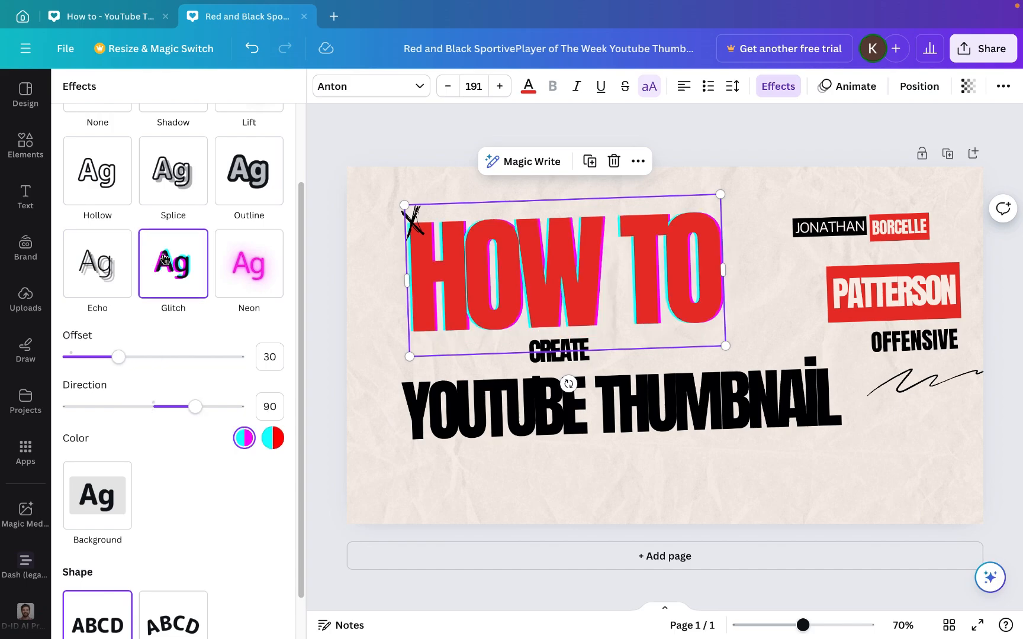
Step: Apply the Neon effect to the HOW TO heading with an intensity of 86
{"action": "left_click", "coordinate": [253, 275]}
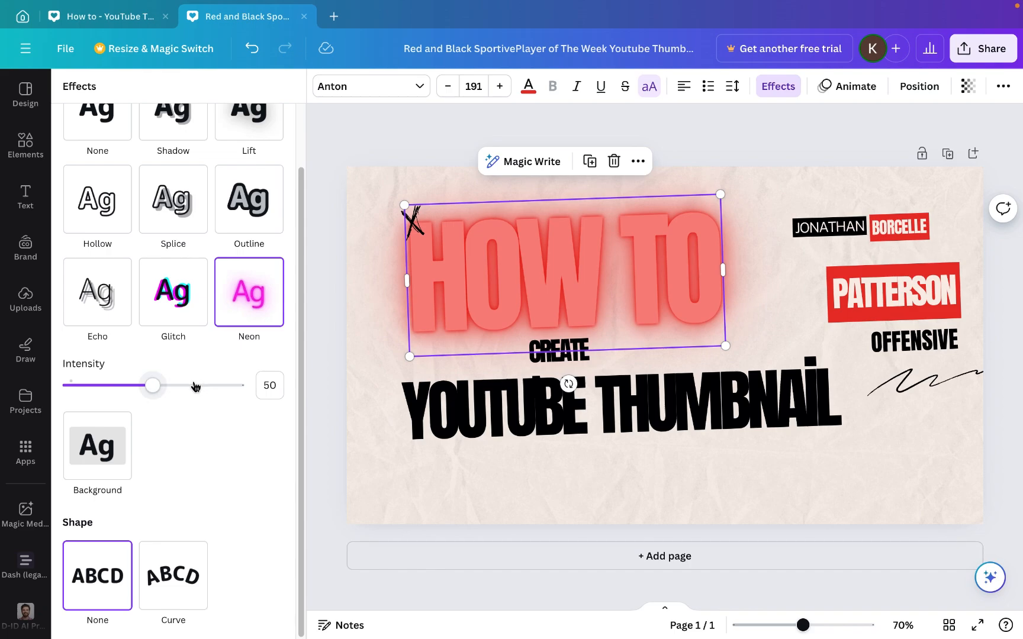
{"action": "left_click_drag", "start_coordinate": [196, 387], "coordinate": [314, 392]}
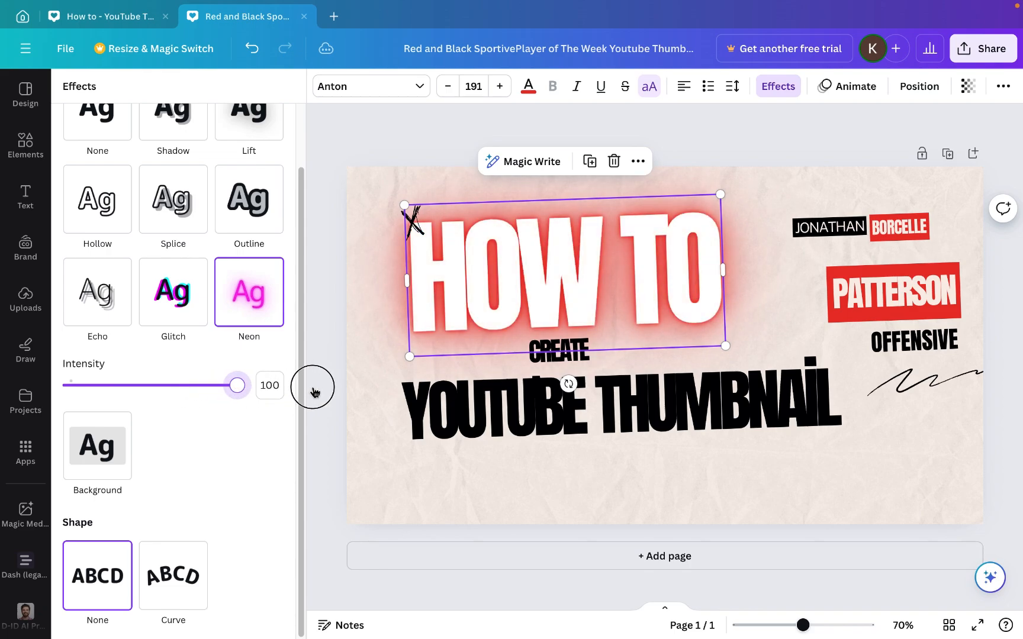
{"action": "left_click_drag", "start_coordinate": [224, 386], "coordinate": [25, 395]}
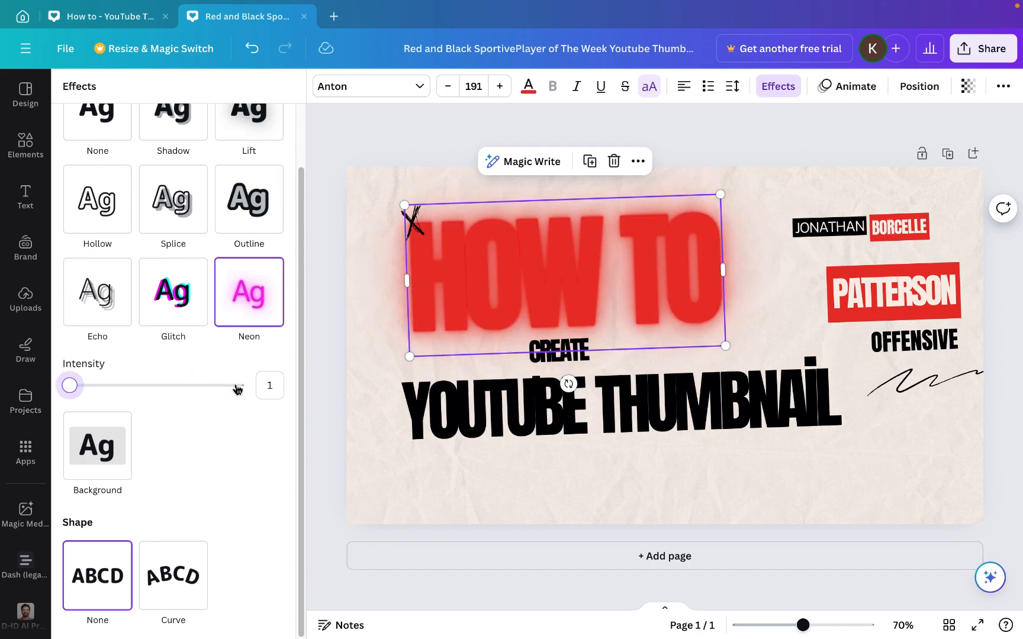
{"action": "mouse_move", "coordinate": [217, 392]}
{"action": "left_mouse_down"}
{"action": "mouse_move", "coordinate": [200, 393]}
{"action": "mouse_move", "coordinate": [218, 395]}
{"action": "left_mouse_up"}
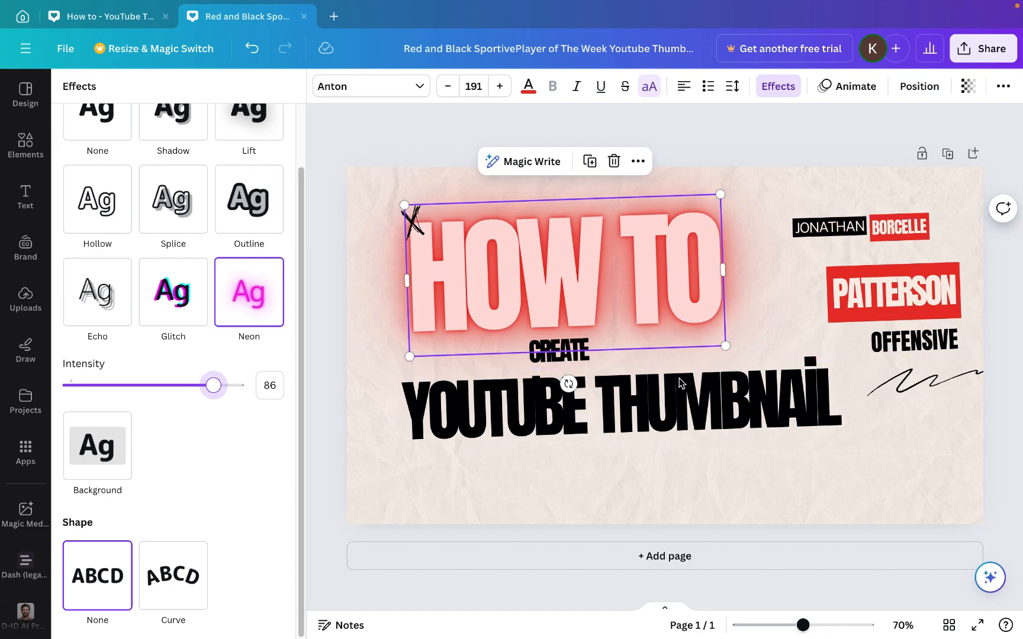
Step: Shift the YOUTUBE THUMBNAIL text left and change its color to the document red #E7312A
{"action": "left_click_drag", "start_coordinate": [642, 402], "coordinate": [606, 399]}
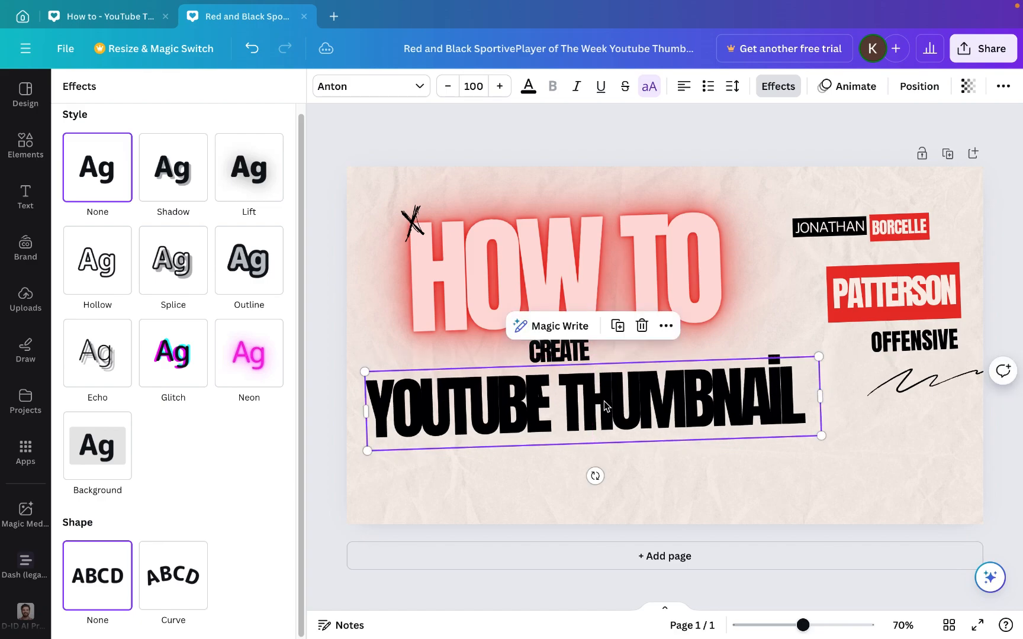
{"action": "double_click", "coordinate": [577, 400]}
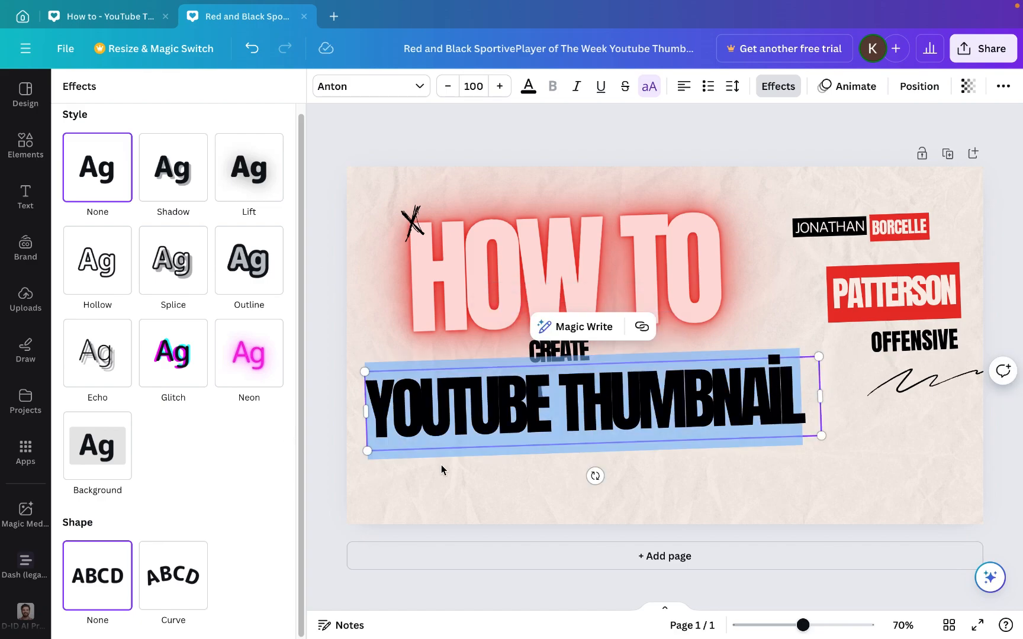
{"action": "left_click", "coordinate": [528, 89]}
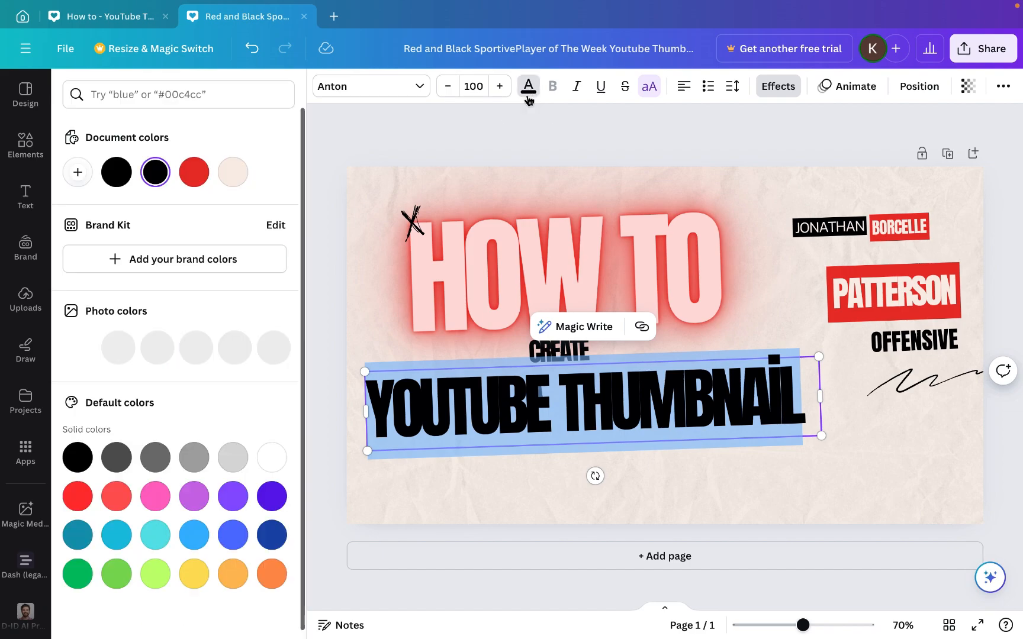
{"action": "left_click", "coordinate": [186, 179]}
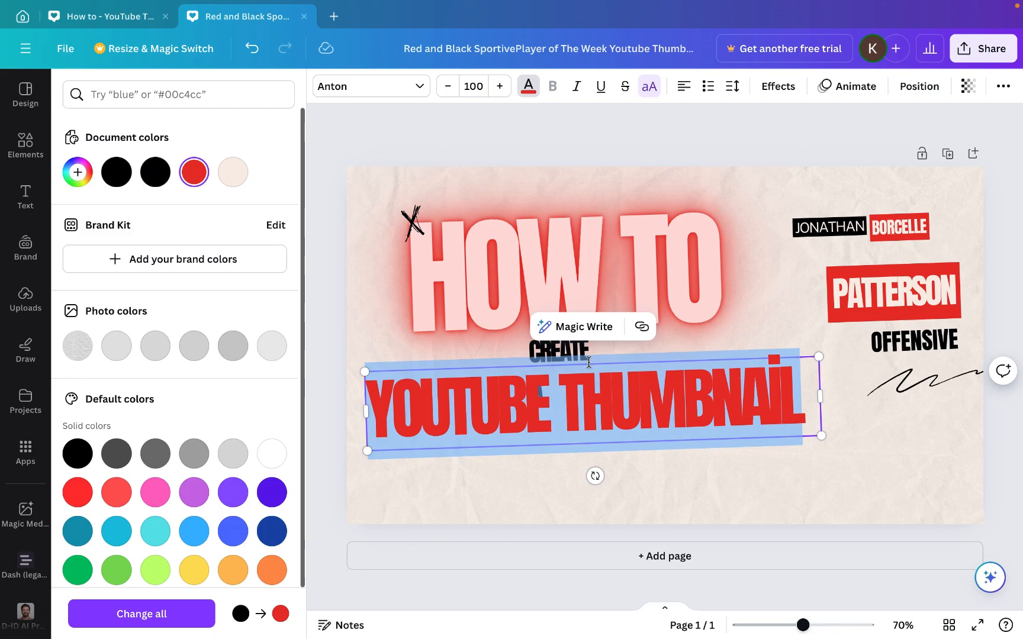
{"action": "left_click", "coordinate": [195, 172]}
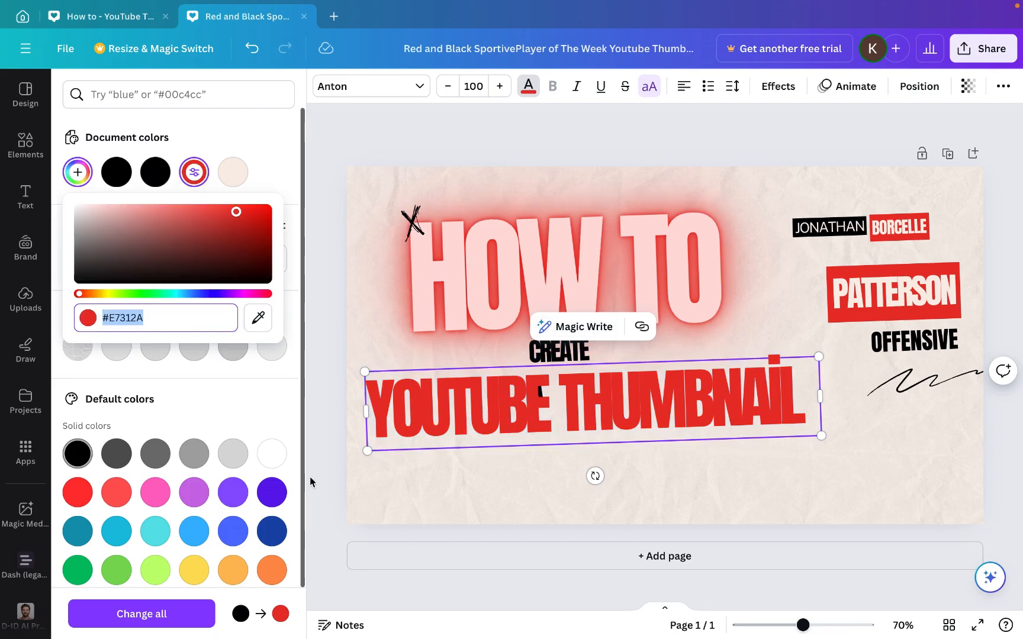
Step: Apply the Neon effect to the YOUTUBE THUMBNAIL text so it matches HOW TO
{"action": "left_click", "coordinate": [647, 402]}
{"action": "triple_click", "coordinate": [647, 403]}
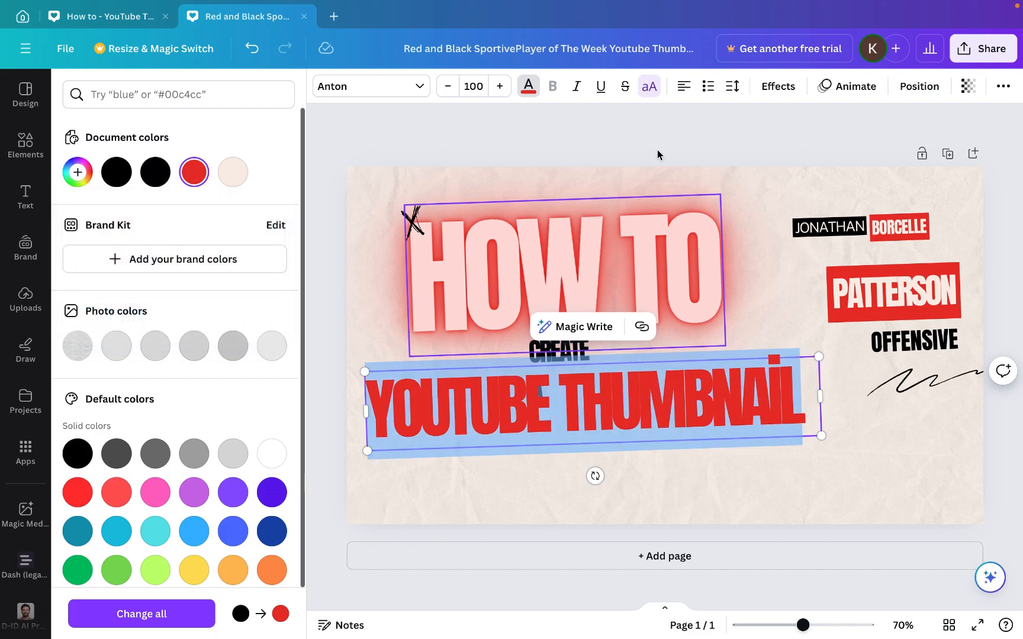
{"action": "left_click", "coordinate": [779, 86]}
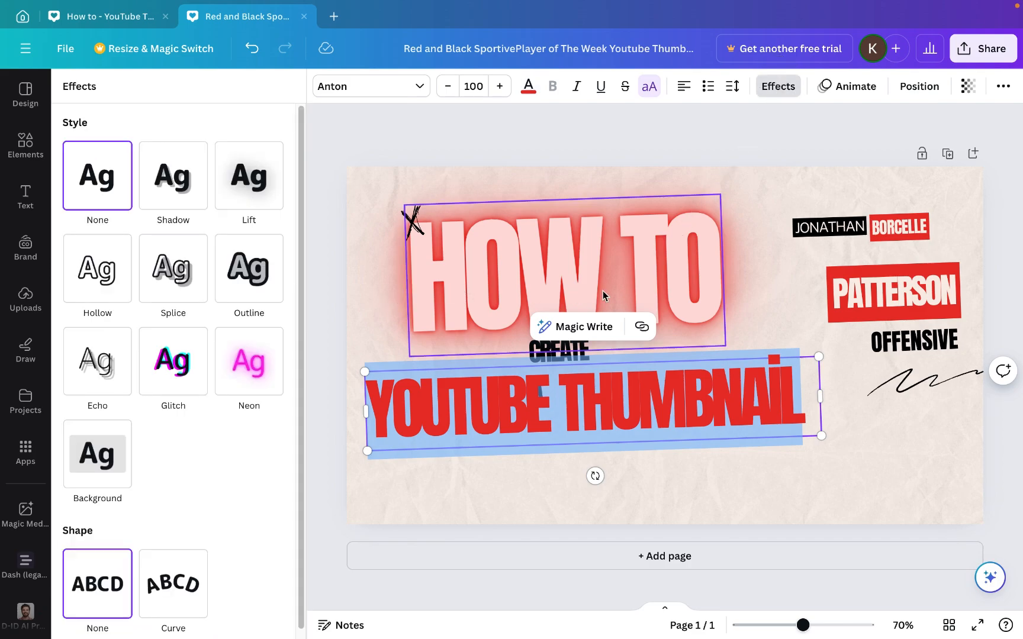
{"action": "key", "text": "ctrl+alt+v"}
Step: Widen the CREATE A text box so that its words fit on one line
{"action": "left_click", "coordinate": [568, 370]}
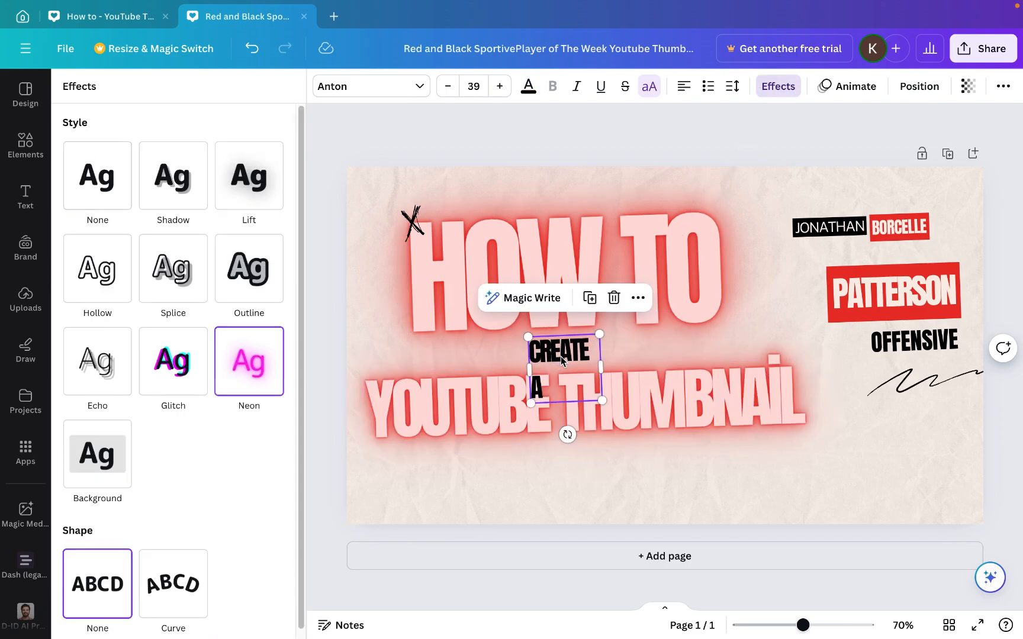
{"action": "left_click_drag", "start_coordinate": [601, 366], "coordinate": [574, 359]}
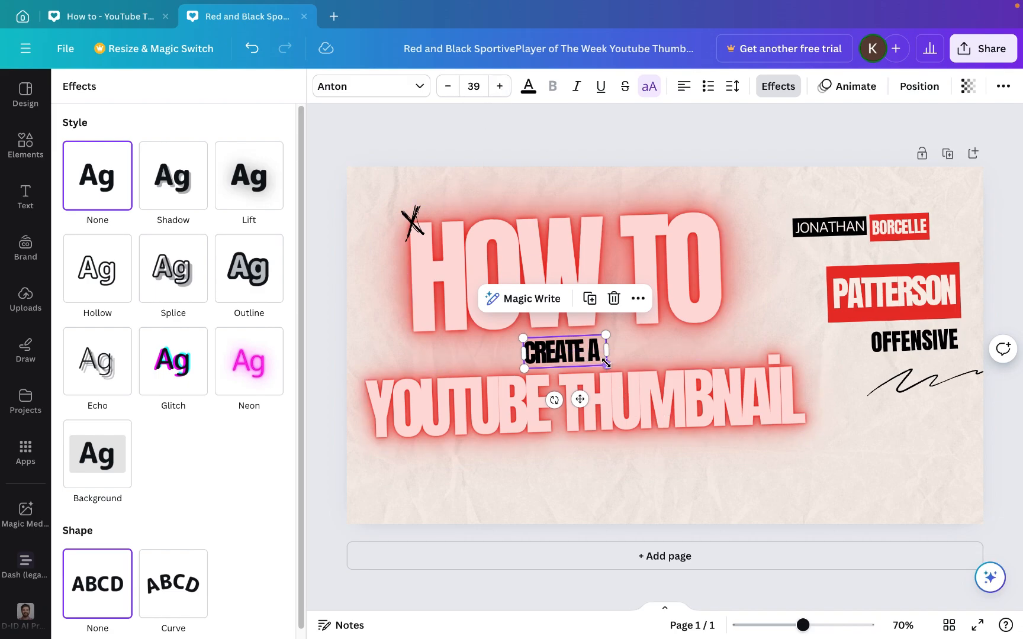
{"action": "mouse_move", "coordinate": [607, 354]}
{"action": "left_mouse_down"}
{"action": "mouse_move", "coordinate": [637, 345]}
{"action": "mouse_move", "coordinate": [608, 352]}
{"action": "left_mouse_up"}
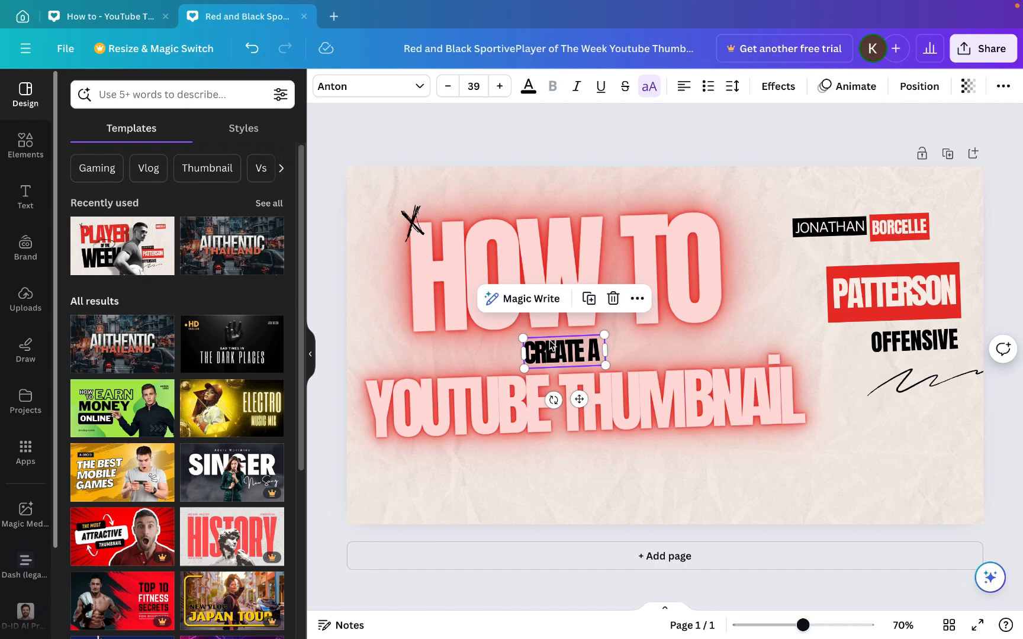
Step: Enlarge the CREATE A text to font size 108 and place it between HOW TO and YOUTUBE THUMBNAIL
{"action": "left_click", "coordinate": [500, 89]}
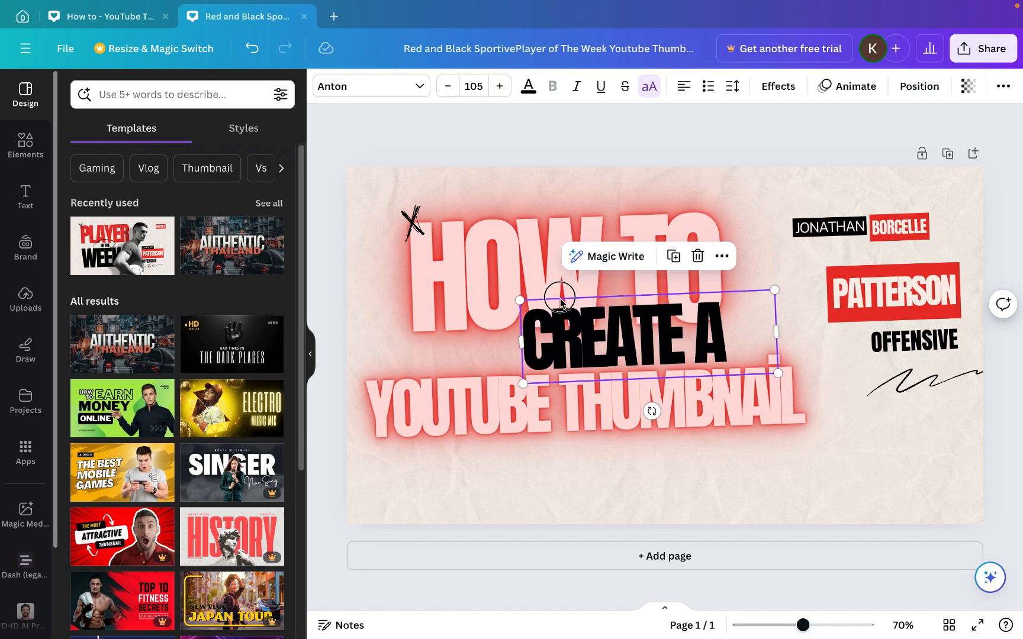
{"action": "left_click_drag", "start_coordinate": [559, 293], "coordinate": [457, 310]}
{"action": "left_click_drag", "start_coordinate": [524, 329], "coordinate": [529, 326]}
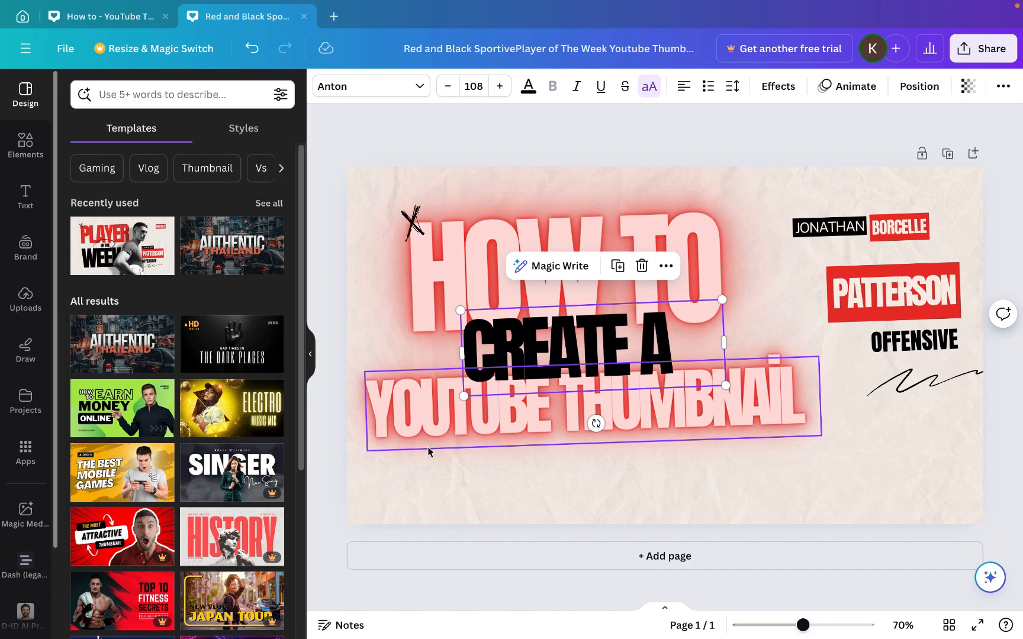
Step: Enlarge the OFFENSIVE text to font size 111 and place it directly below YOUTUBE THUMBNAIL
{"action": "left_click_drag", "start_coordinate": [912, 341], "coordinate": [572, 461]}
{"action": "left_click_drag", "start_coordinate": [637, 482], "coordinate": [995, 478]}
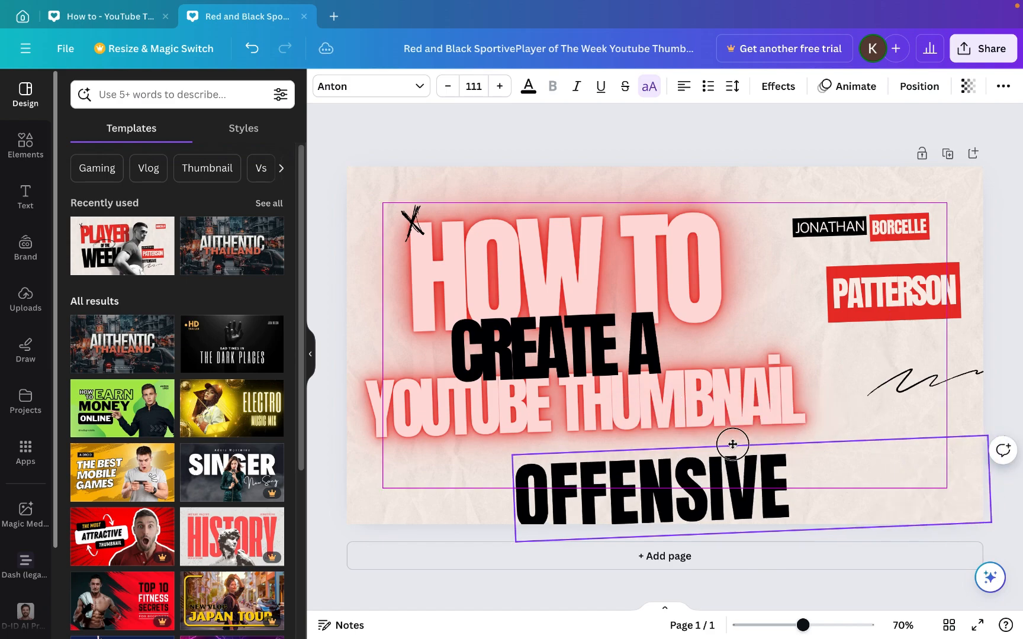
{"action": "left_click_drag", "start_coordinate": [733, 444], "coordinate": [636, 431]}
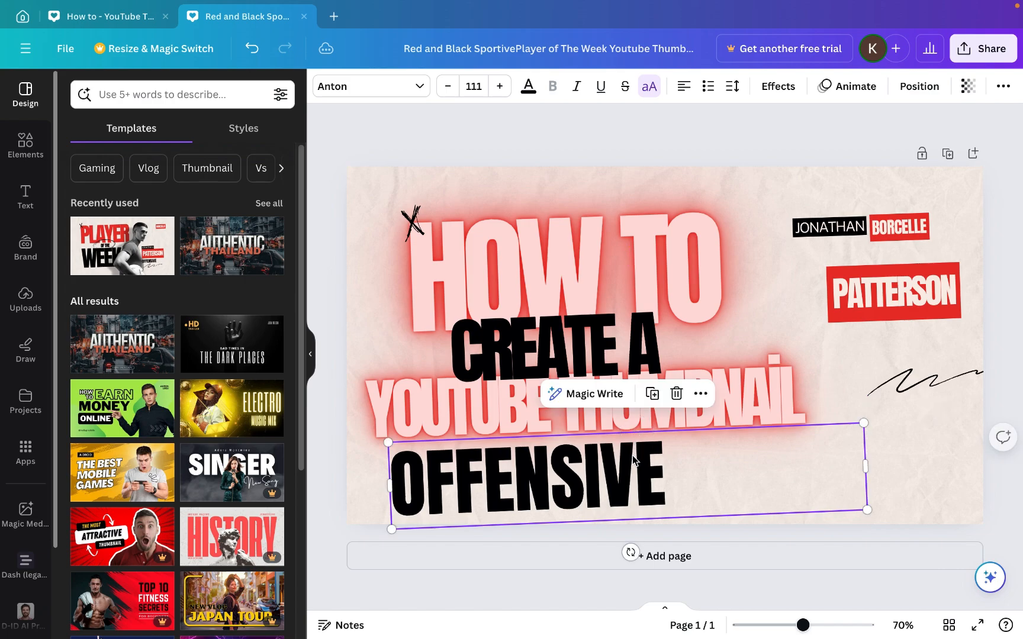
Step: Replace the word OFFENSIVE with "USING FREE TOOLS !"
{"action": "double_click", "coordinate": [632, 456]}
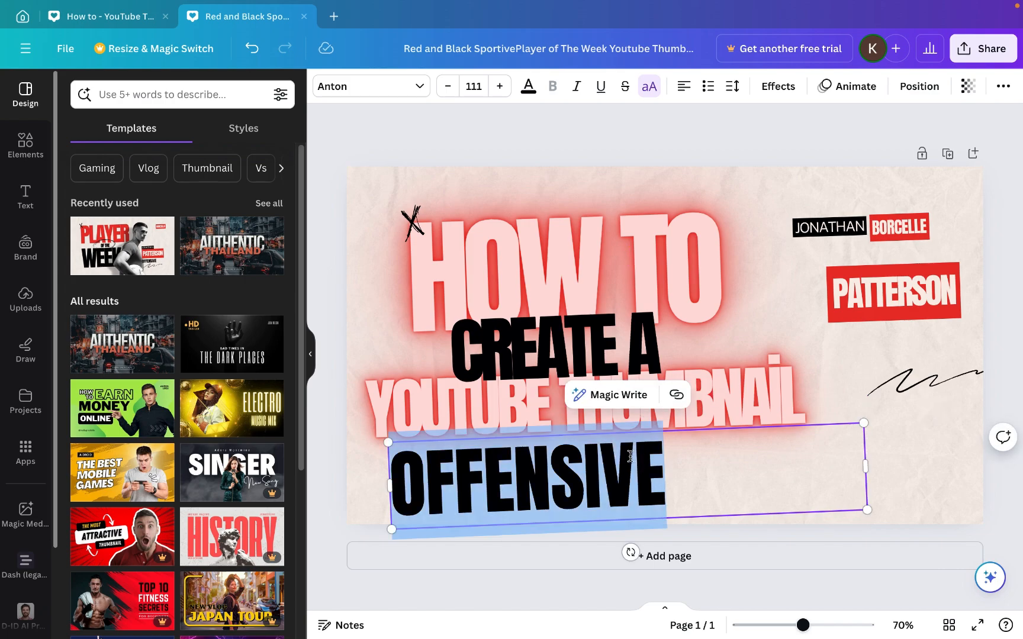
{"action": "type", "text": "USING FR"}
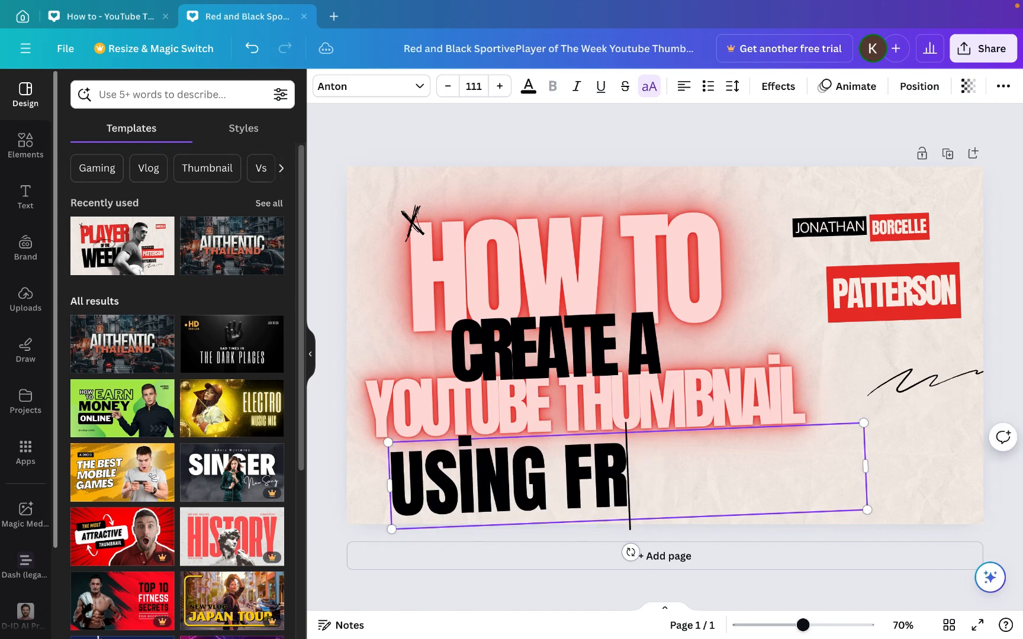
{"action": "type", "text": "EE TOOLS"}
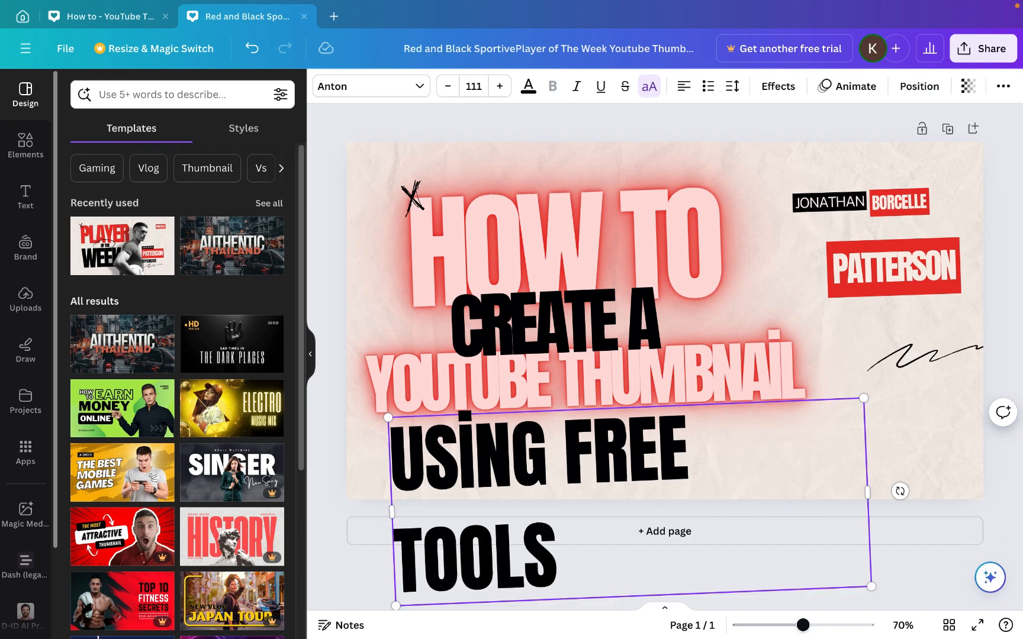
{"action": "type", "text": " !"}
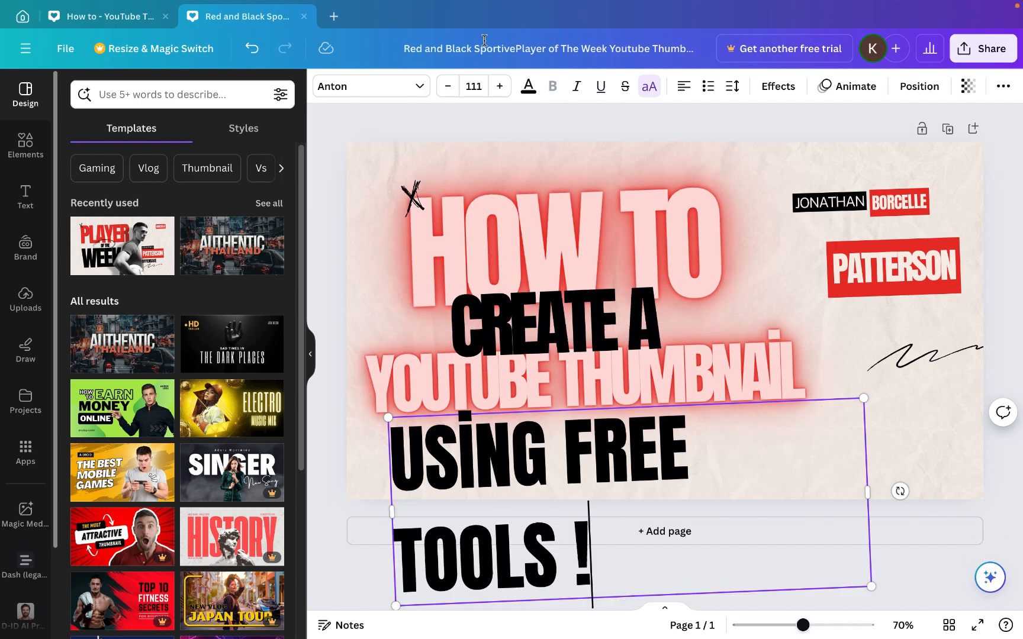
Step: Reduce the USING FREE TOOLS ! text to font size 103 so that it fits on one line
{"action": "left_click", "coordinate": [450, 86]}
{"action": "left_click", "coordinate": [450, 87]}
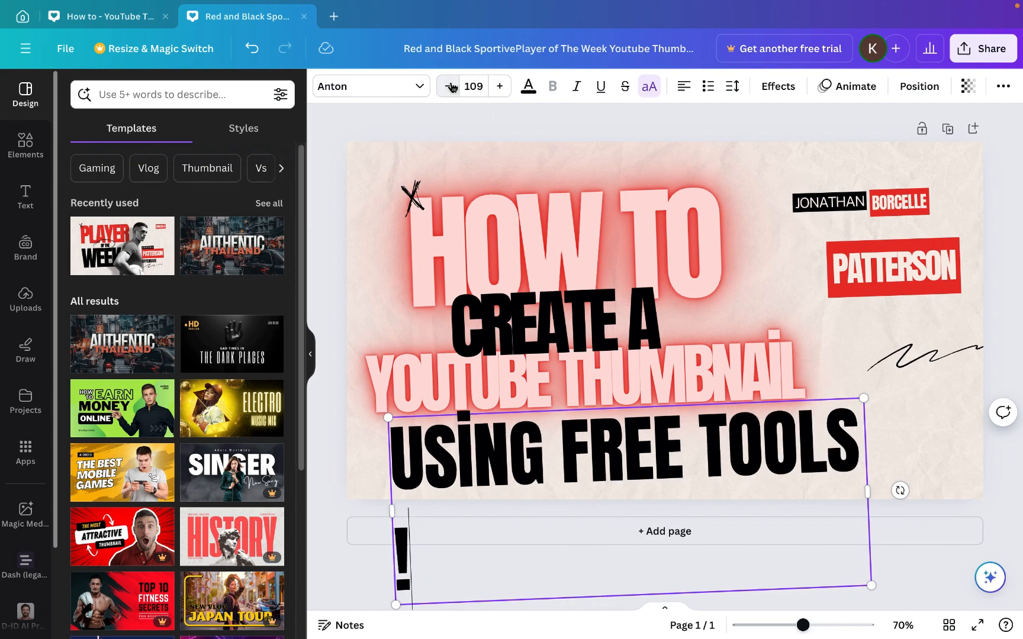
{"action": "left_click", "coordinate": [450, 86]}
{"action": "left_click", "coordinate": [450, 86]}
{"action": "left_click", "coordinate": [450, 86]}
{"action": "left_click", "coordinate": [450, 87]}
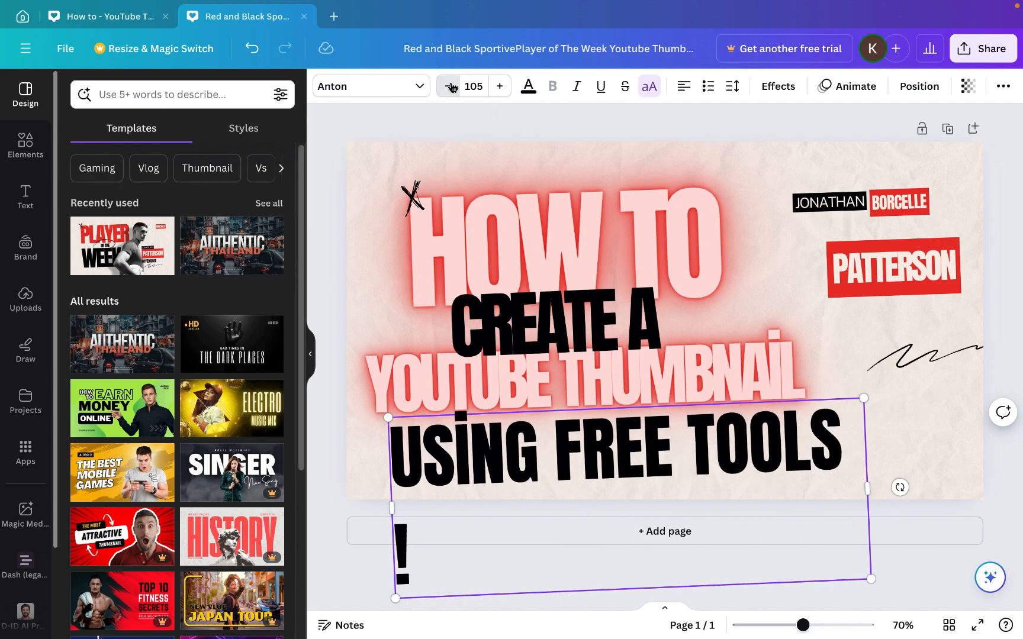
{"action": "left_click", "coordinate": [450, 86]}
{"action": "left_click", "coordinate": [450, 87]}
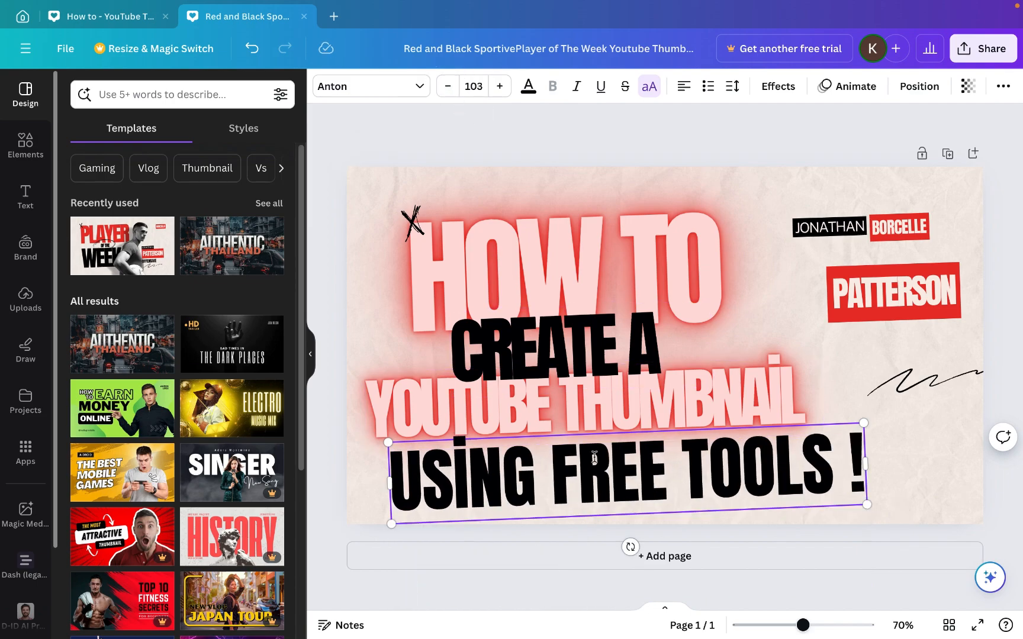
Step: Move the USING FREE TOOLS ! text up and left, close against the underside of YOUTUBE THUMBNAIL
{"action": "left_click", "coordinate": [358, 466]}
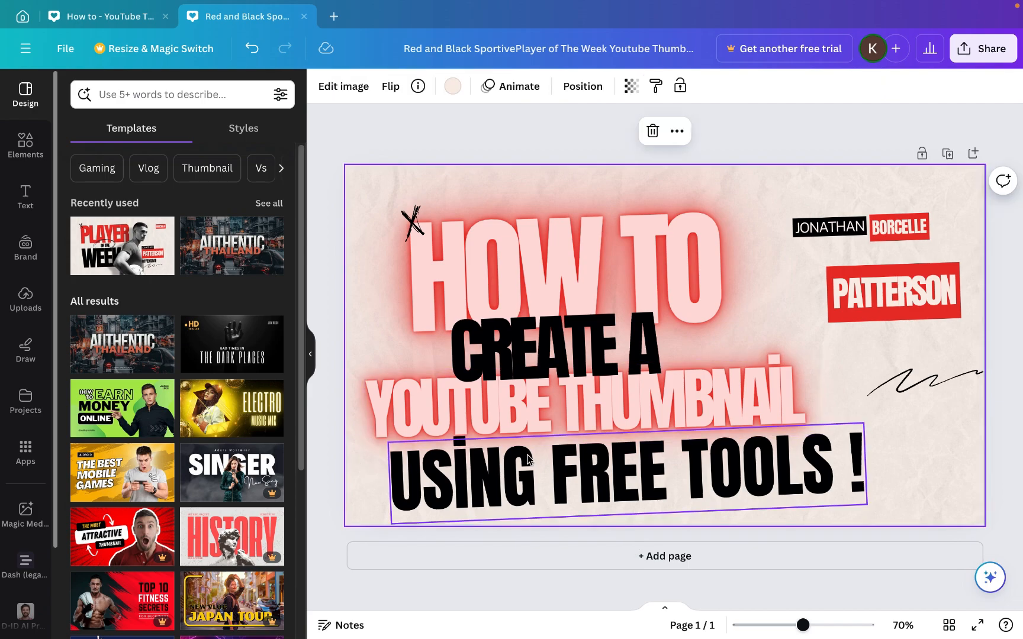
{"action": "left_click_drag", "start_coordinate": [529, 461], "coordinate": [496, 445]}
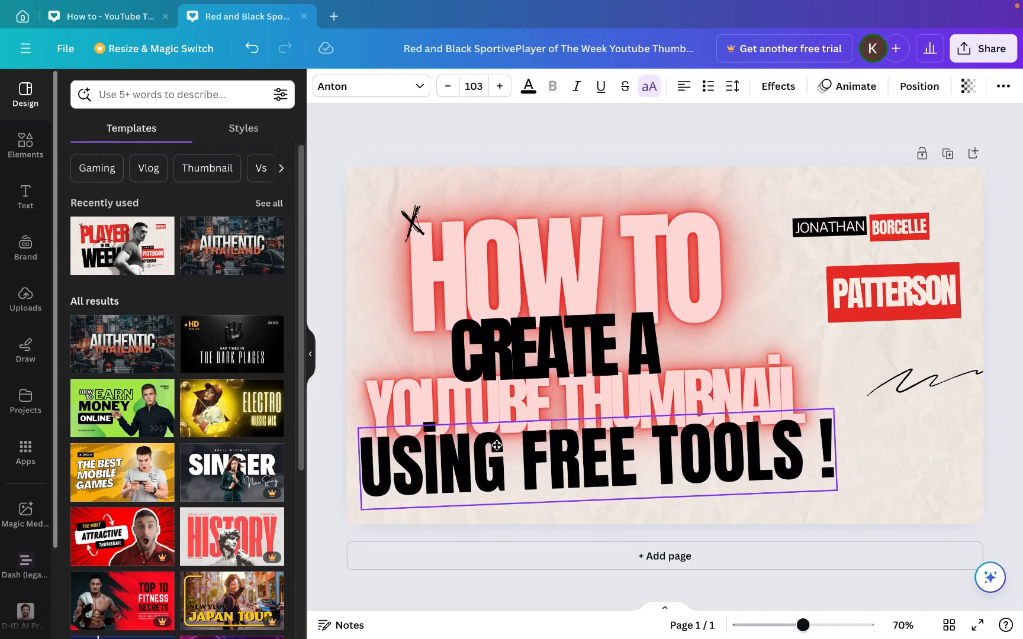
{"action": "left_click", "coordinate": [1009, 357]}
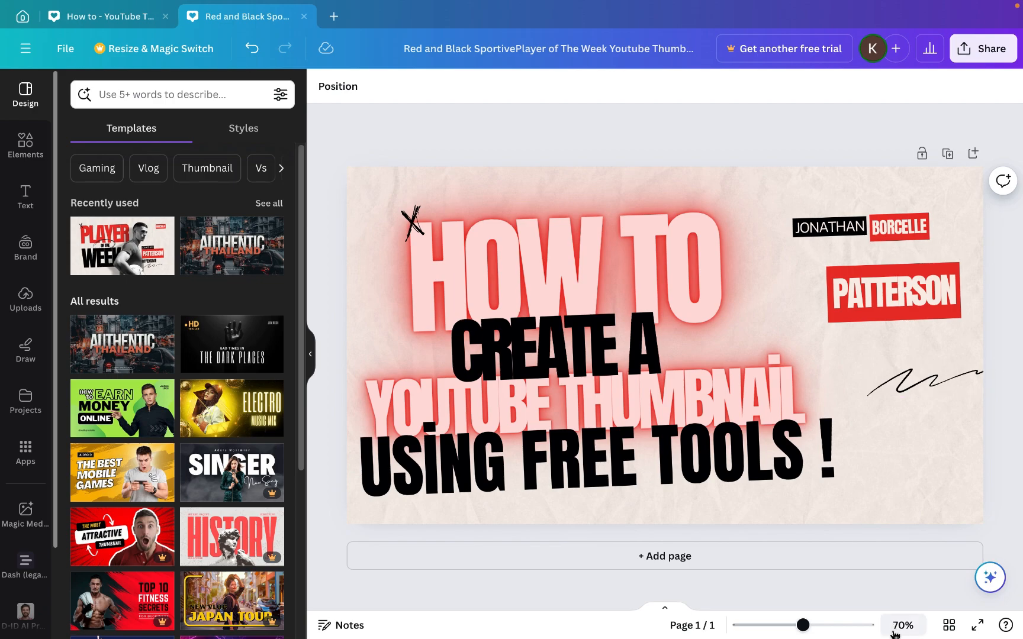
Step: Shrink the CREATE A text to font size 104 and shift it slightly left and down
{"action": "left_click", "coordinate": [524, 395]}
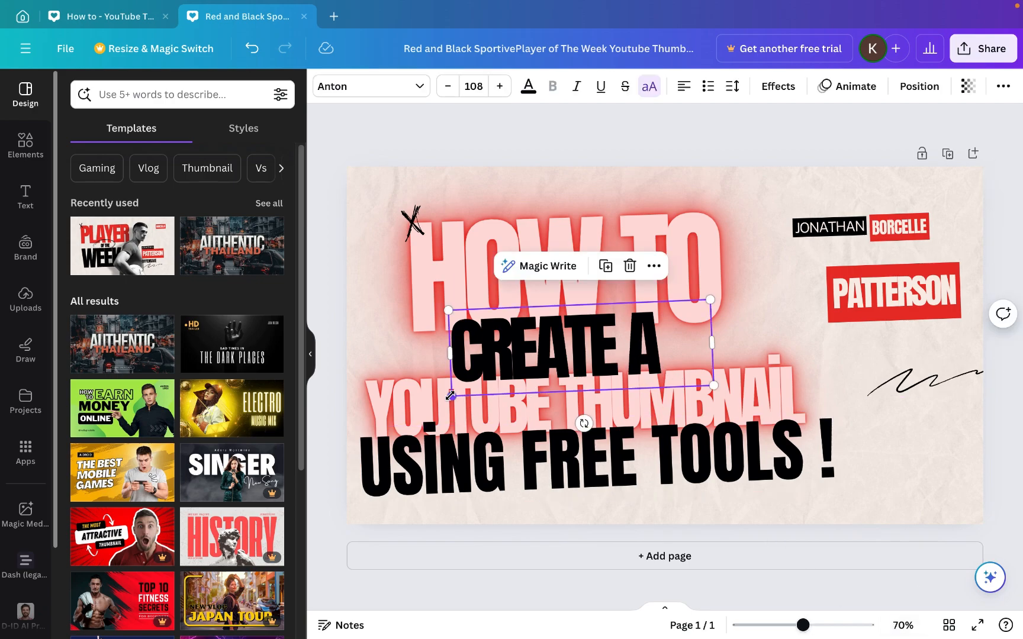
{"action": "left_click_drag", "start_coordinate": [450, 396], "coordinate": [462, 392]}
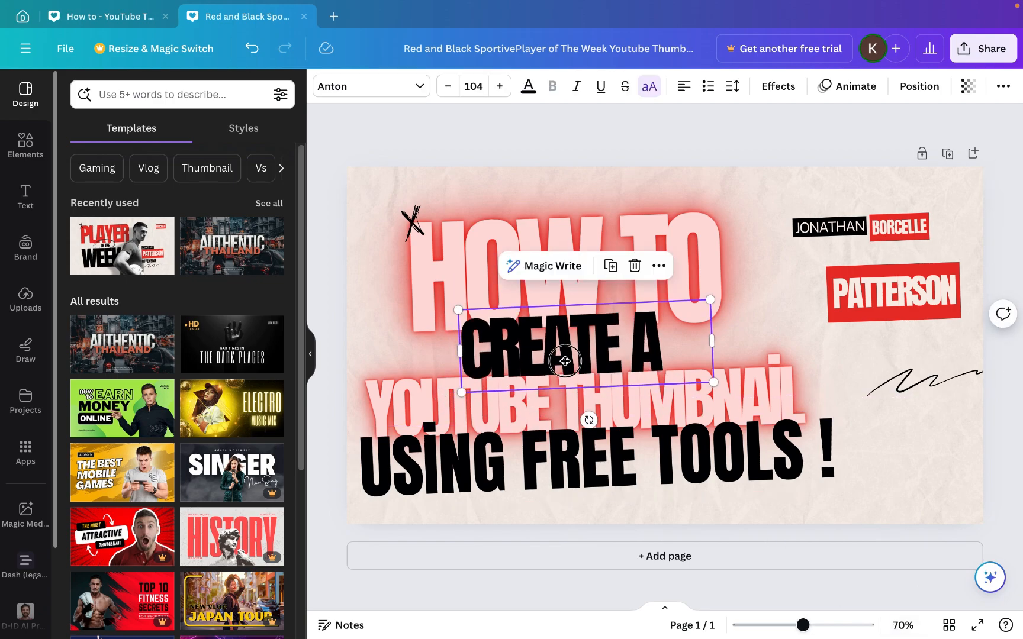
{"action": "left_click_drag", "start_coordinate": [565, 361], "coordinate": [544, 372]}
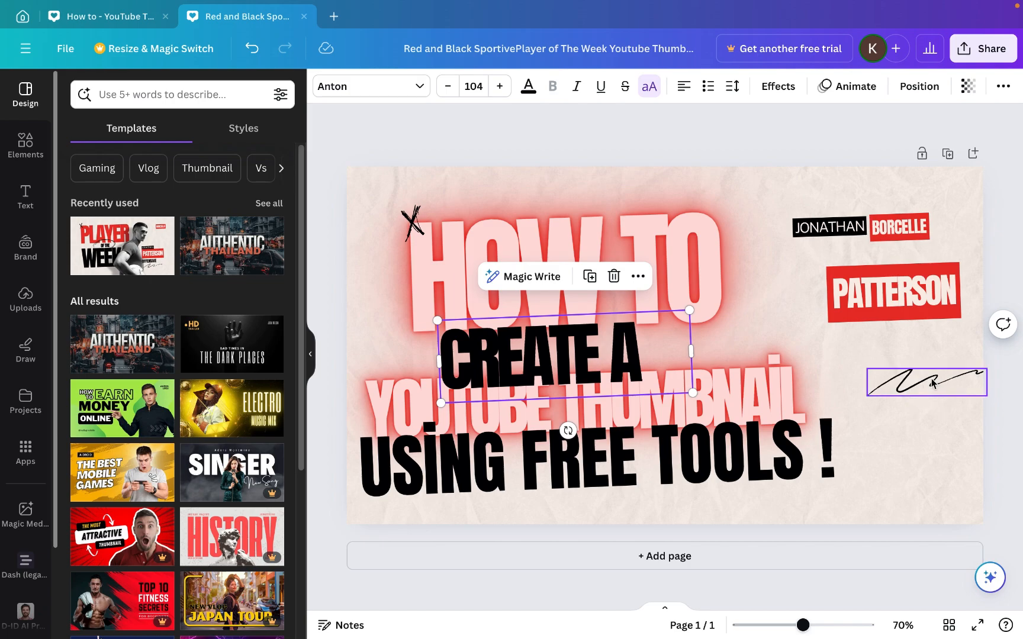
Step: Move the black scribble line below the end of the USING FREE TOOLS ! text
{"action": "mouse_move", "coordinate": [933, 384]}
{"action": "left_mouse_down"}
{"action": "mouse_move", "coordinate": [928, 409]}
{"action": "mouse_move", "coordinate": [831, 503]}
{"action": "left_mouse_up"}
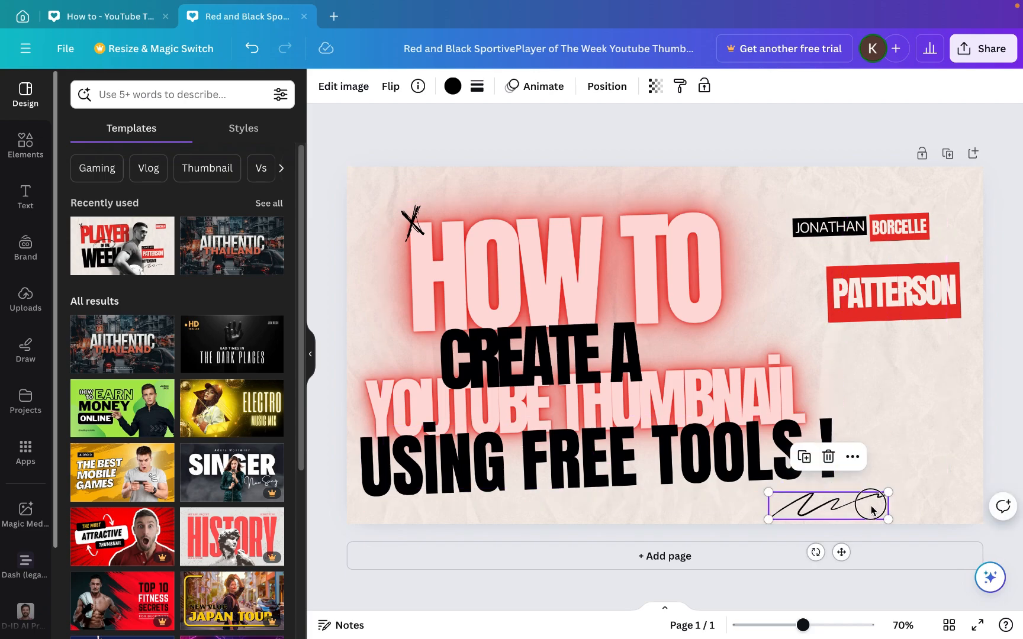
{"action": "left_click_drag", "start_coordinate": [868, 500], "coordinate": [872, 496]}
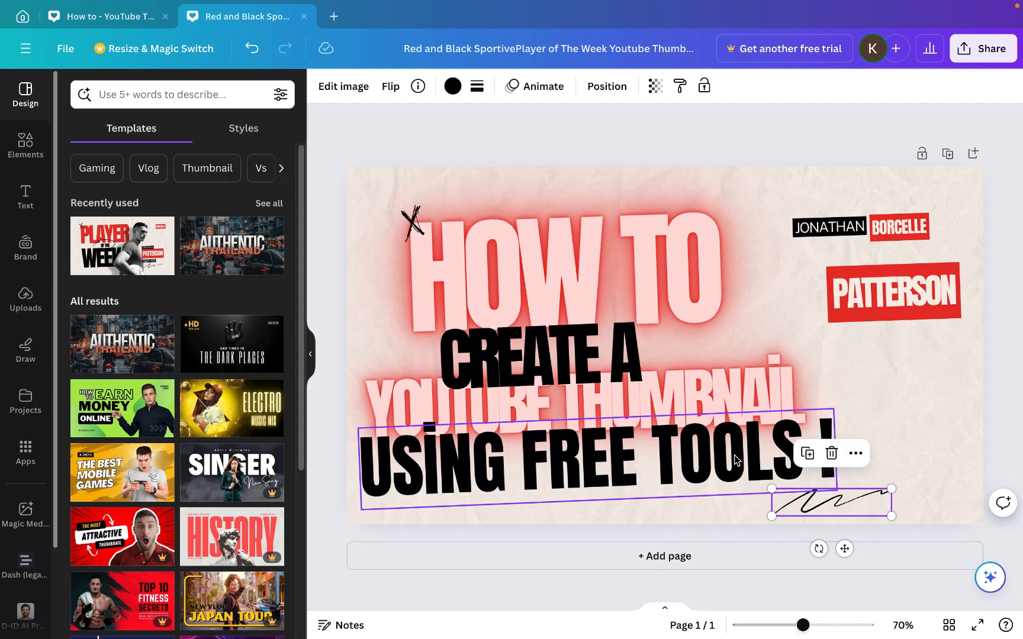
Step: Change the large red label's text to EASY and the black label's text to STRAIGHTFORWARD
{"action": "double_click", "coordinate": [892, 285]}
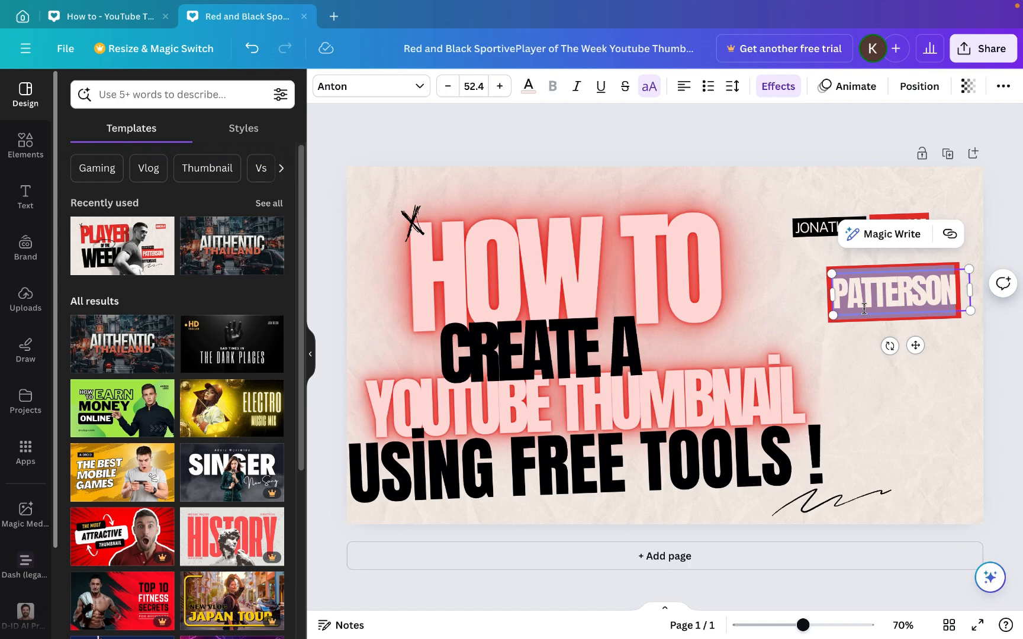
{"action": "type", "text": "EASY"}
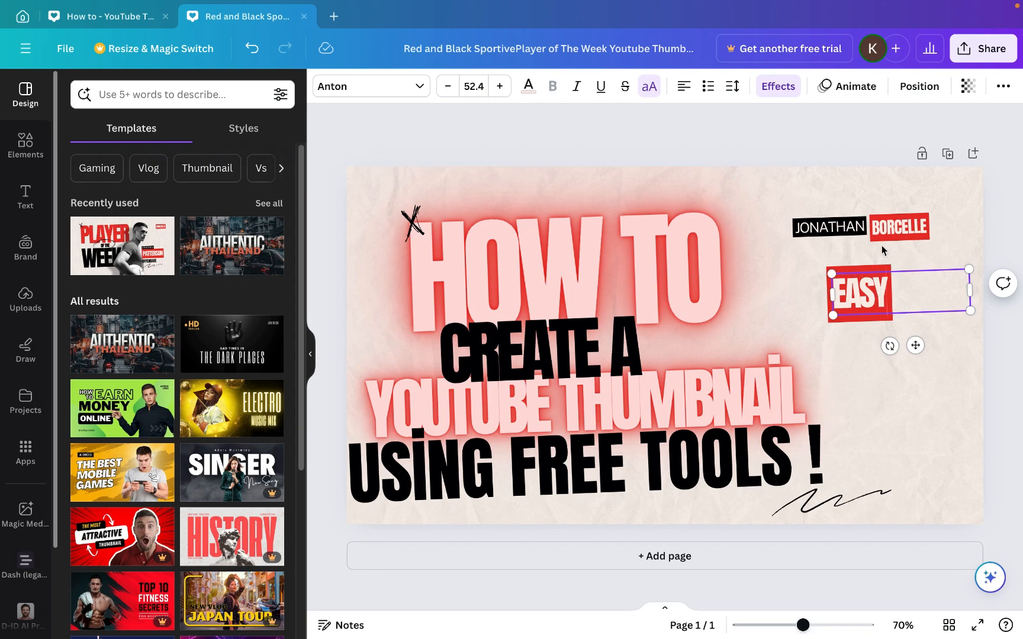
{"action": "double_click", "coordinate": [829, 226]}
{"action": "type", "text": "STRAIGHT"}
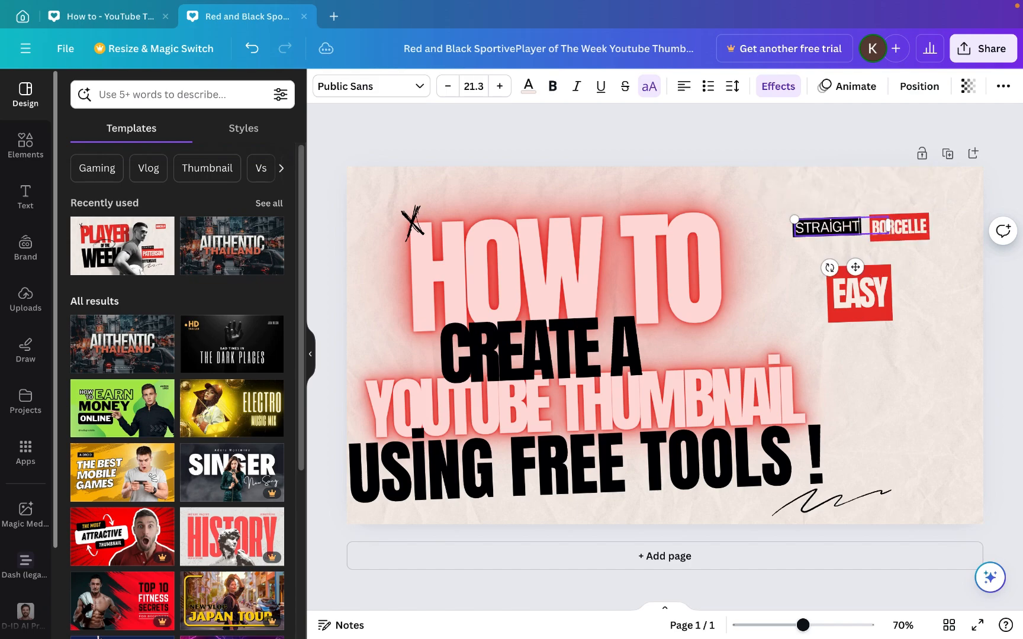
{"action": "type", "text": "FORWARD"}
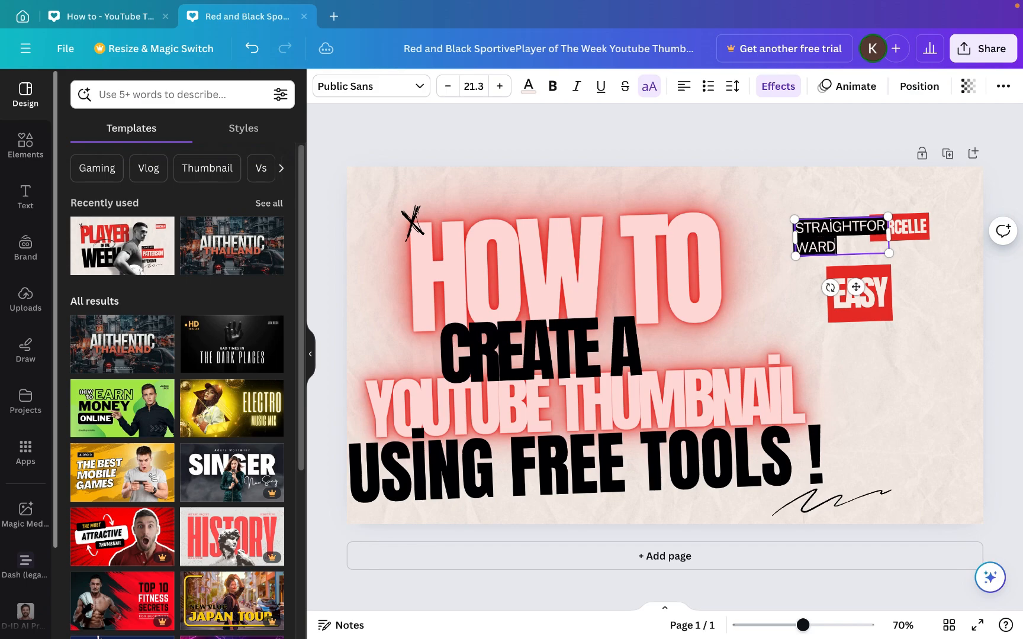
Step: Change the small red label's text to SIMPLE on a single line
{"action": "double_click", "coordinate": [912, 227]}
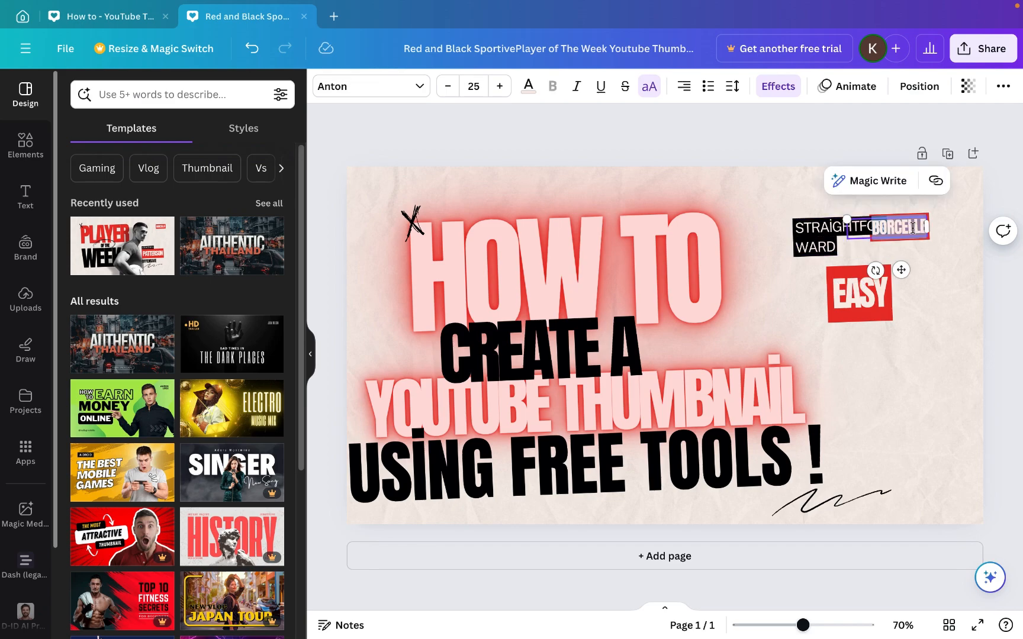
{"action": "type", "text": "SIMPLE"}
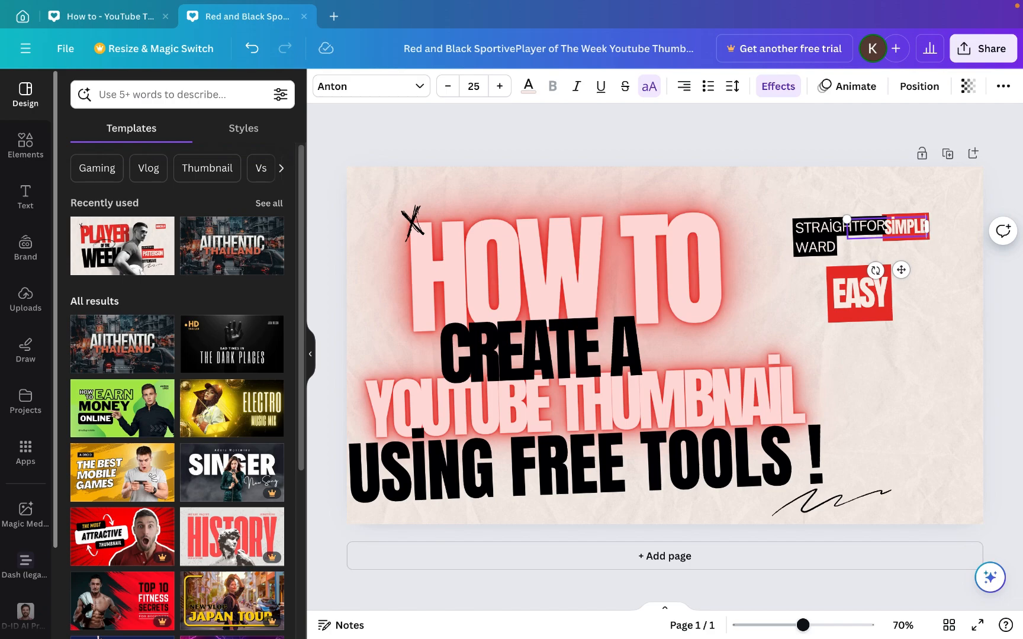
{"action": "key", "text": "Return"}
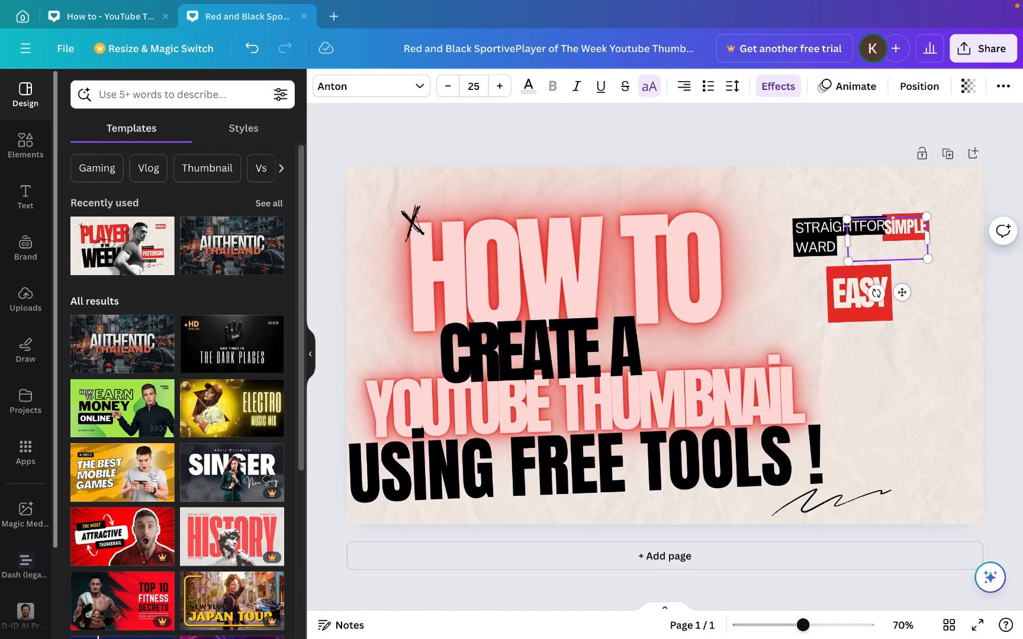
{"action": "key", "text": "BackSpace"}
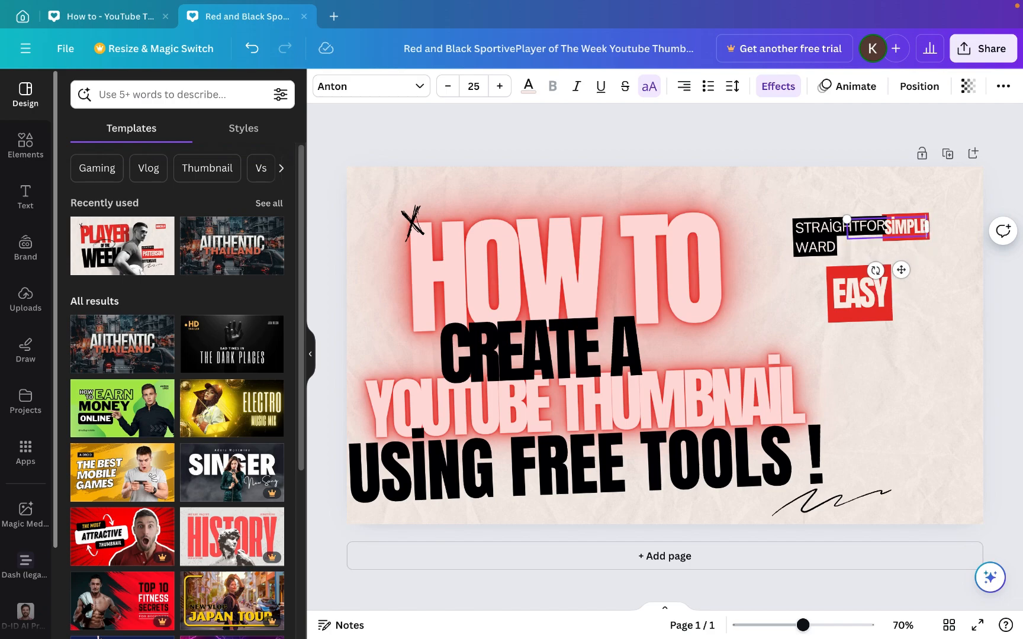
{"action": "left_click", "coordinate": [1005, 287]}
Step: Widen the STRAIGHTFORWARD label to one line just above EASY, and move SIMPLE above it
{"action": "left_click", "coordinate": [844, 238]}
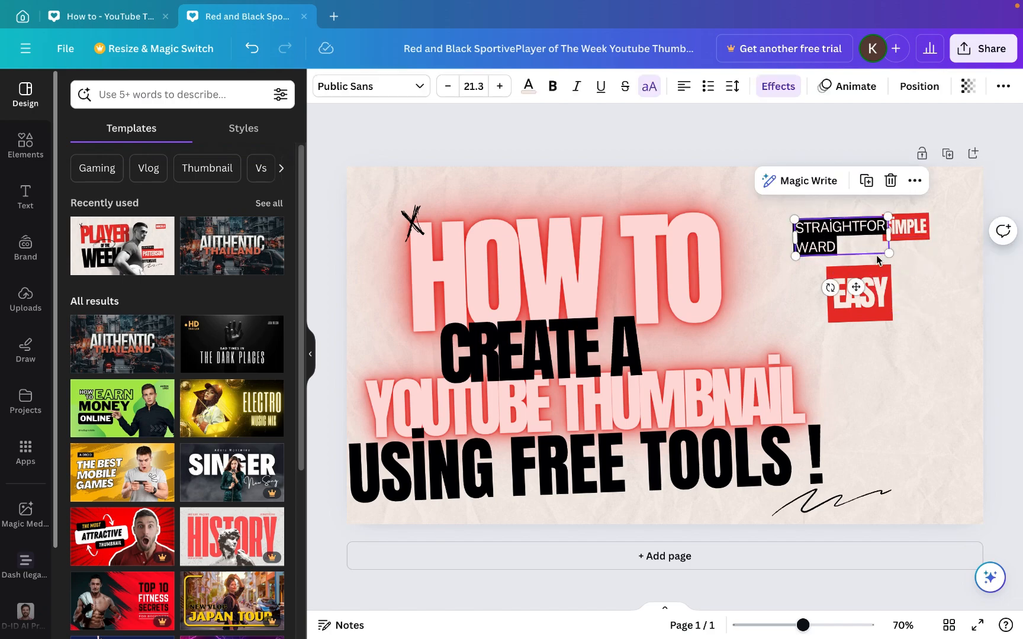
{"action": "left_click_drag", "start_coordinate": [888, 234], "coordinate": [858, 258]}
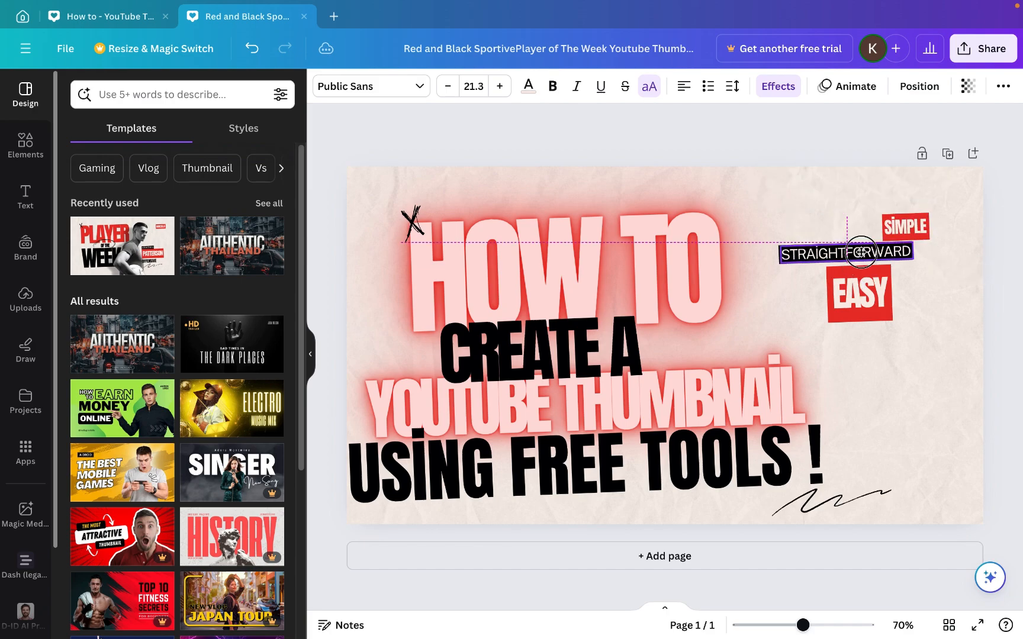
{"action": "left_click_drag", "start_coordinate": [906, 225], "coordinate": [846, 223]}
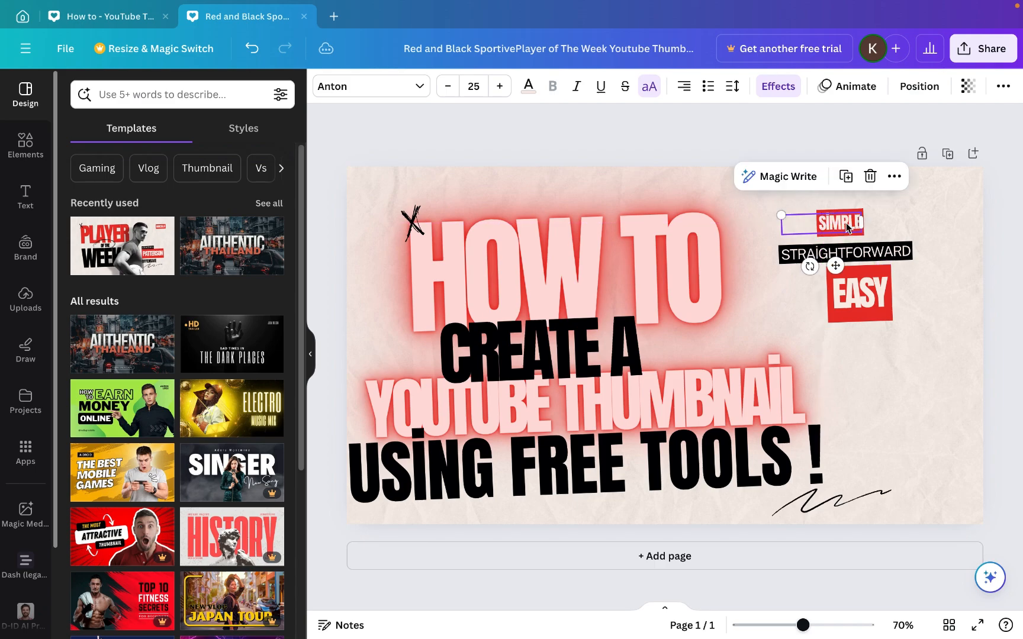
Step: Set the SIMPLE label's background effect to roundness 90 and make the background slightly see-through
{"action": "left_click", "coordinate": [840, 221]}
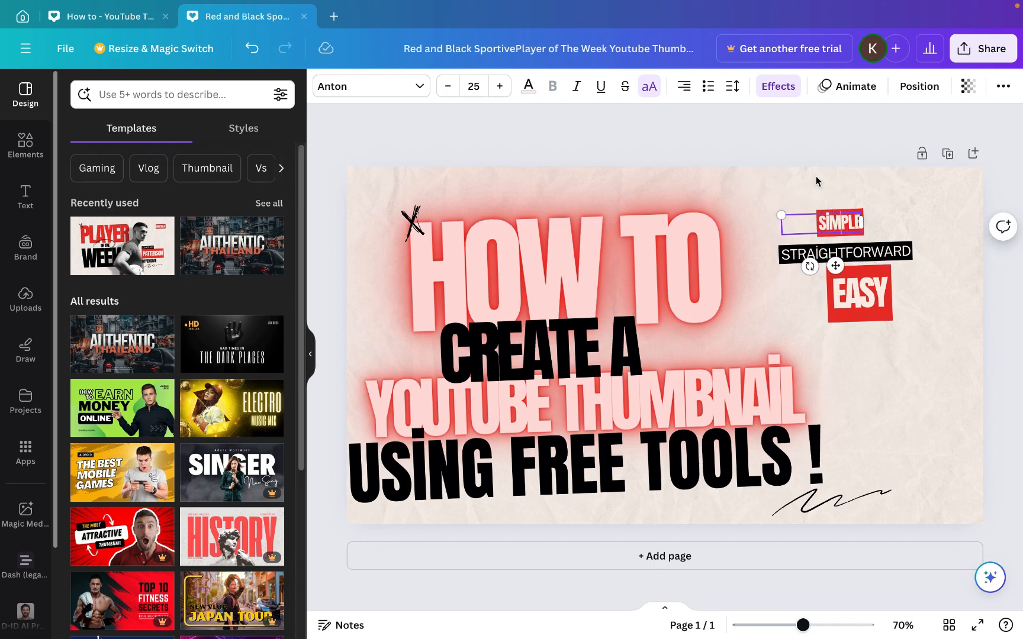
{"action": "left_click", "coordinate": [785, 88]}
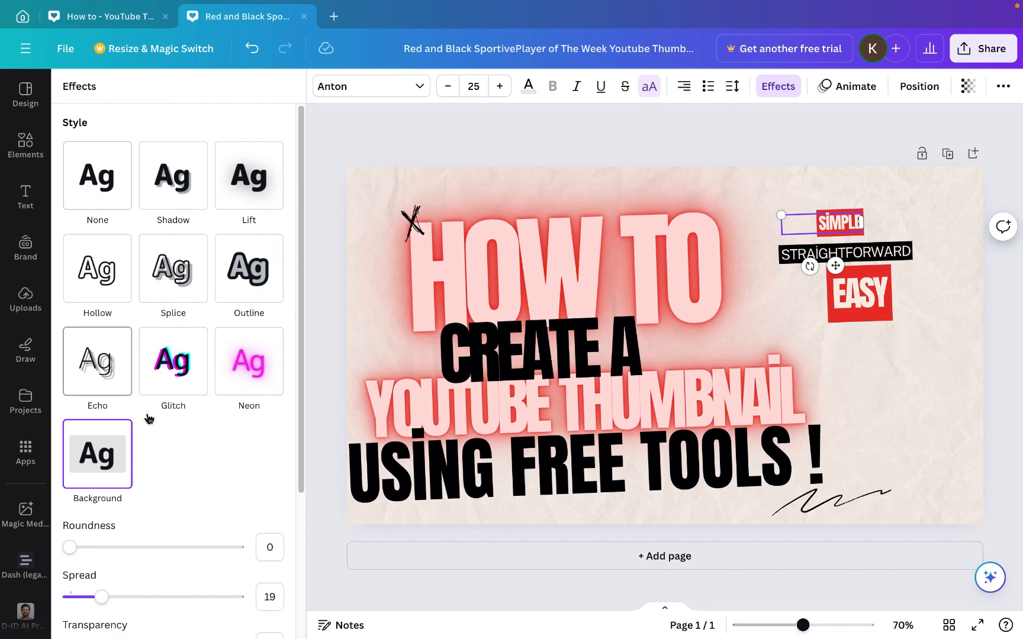
{"action": "scroll", "coordinate": [166, 246], "scroll_direction": "down", "scroll_amount": 1}
{"action": "scroll", "coordinate": [166, 247], "scroll_direction": "down", "scroll_amount": 2}
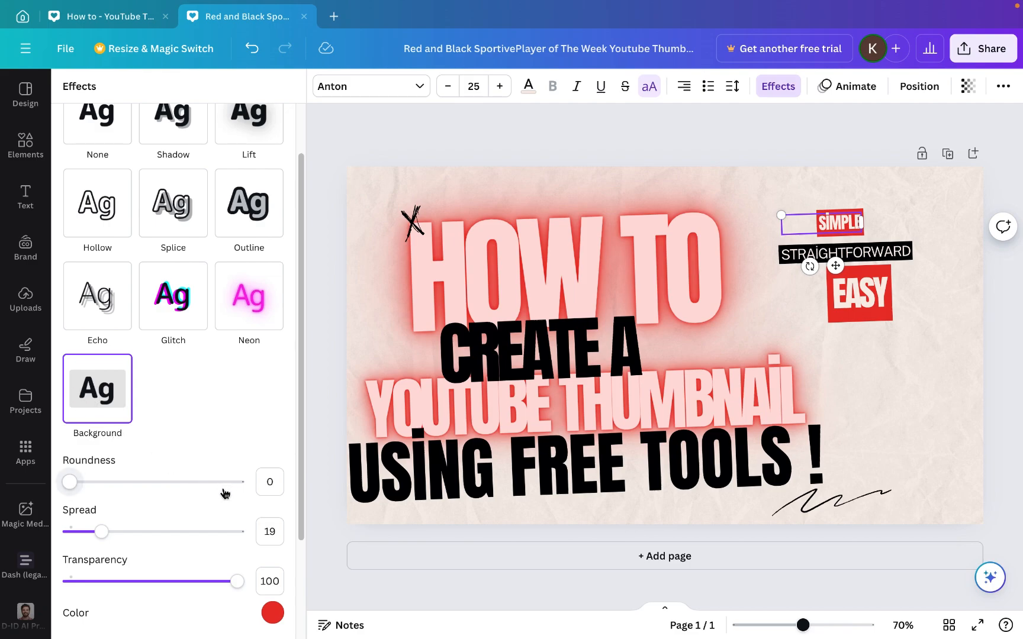
{"action": "left_click_drag", "start_coordinate": [225, 493], "coordinate": [222, 491]}
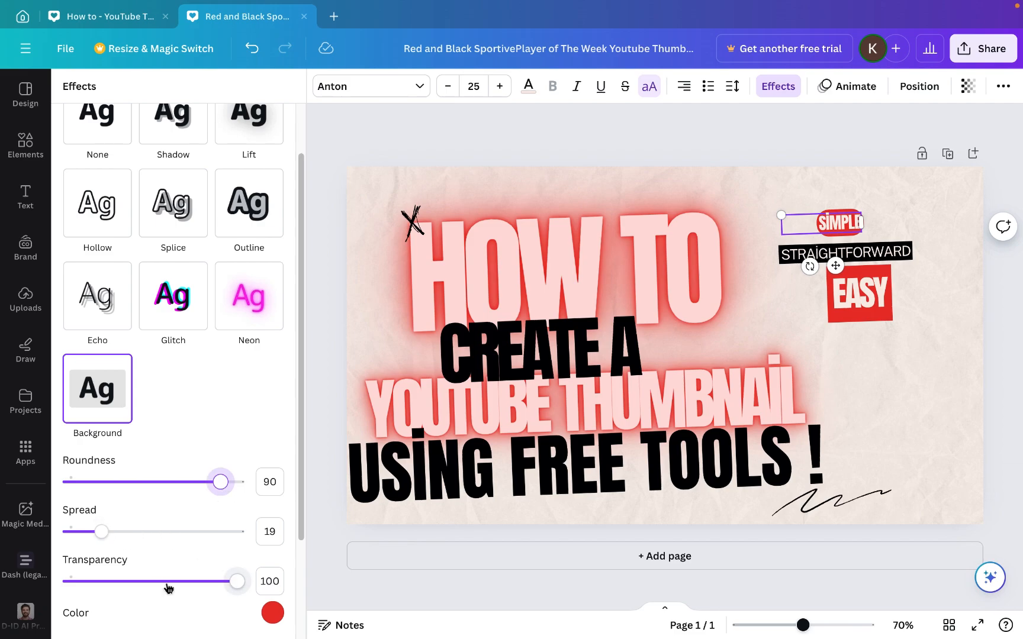
{"action": "mouse_move", "coordinate": [192, 580]}
{"action": "left_mouse_down"}
{"action": "mouse_move", "coordinate": [183, 583]}
{"action": "mouse_move", "coordinate": [191, 582]}
{"action": "left_mouse_up"}
Step: Set the STRAIGHTFORWARD label's background effect to roundness 74 and transparency 70
{"action": "left_click", "coordinate": [809, 254]}
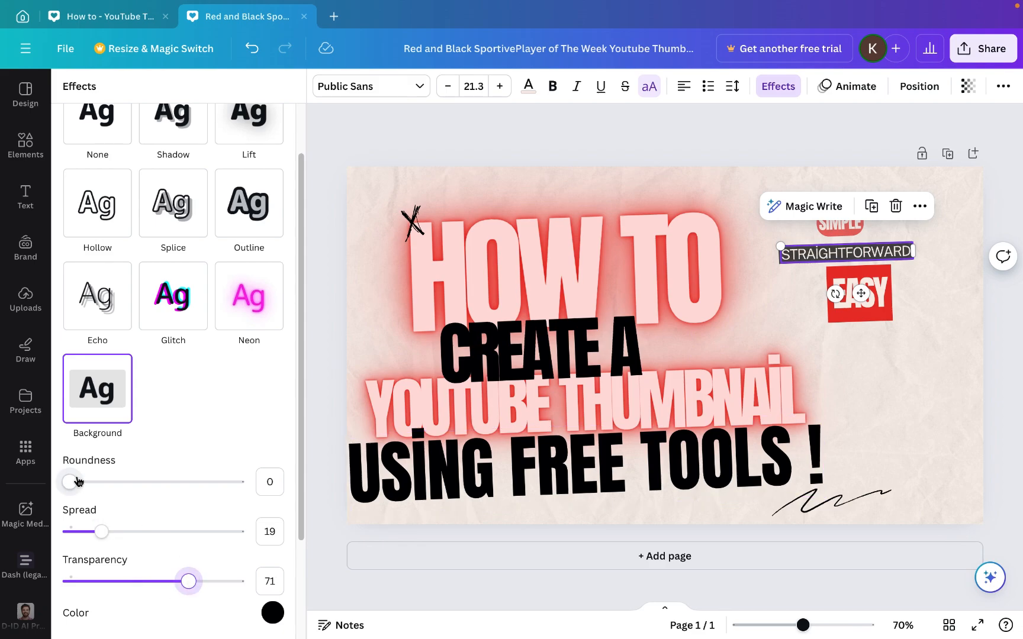
{"action": "left_click_drag", "start_coordinate": [80, 482], "coordinate": [194, 482]}
{"action": "mouse_move", "coordinate": [188, 581]}
{"action": "left_mouse_down"}
{"action": "mouse_move", "coordinate": [199, 587]}
{"action": "mouse_move", "coordinate": [189, 586]}
{"action": "left_mouse_up"}
Step: Round the corners of the EASY label's background and make it slightly see-through like the other labels
{"action": "left_click", "coordinate": [852, 299]}
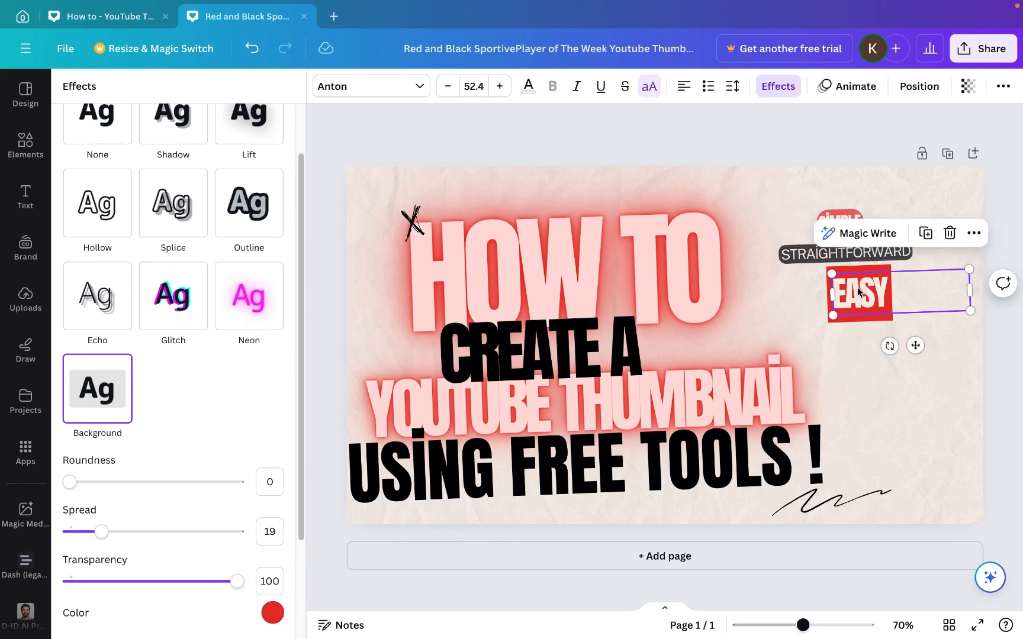
{"action": "left_click", "coordinate": [179, 482]}
{"action": "left_click_drag", "start_coordinate": [232, 591], "coordinate": [187, 582]}
Step: Move the SIMPLE, STRAIGHTFORWARD and EASY labels lower, keeping them stacked in the empty area beside the main title
{"action": "left_click_drag", "start_coordinate": [860, 289], "coordinate": [799, 256]}
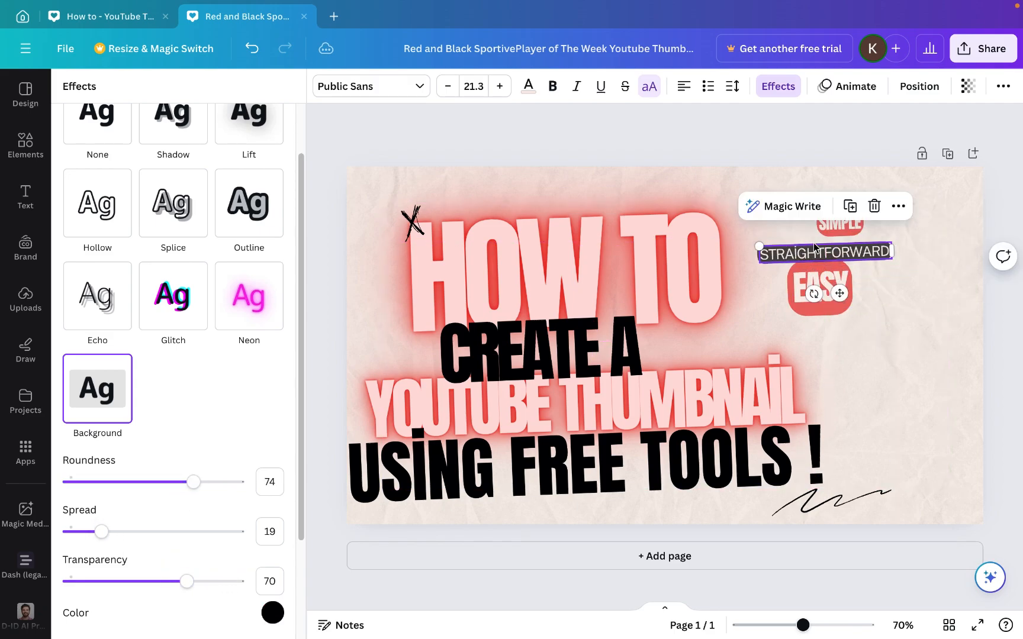
{"action": "left_click_drag", "start_coordinate": [835, 223], "coordinate": [780, 230]}
{"action": "left_click_drag", "start_coordinate": [820, 287], "coordinate": [867, 381]}
{"action": "left_click_drag", "start_coordinate": [829, 255], "coordinate": [884, 328]}
{"action": "left_click_drag", "start_coordinate": [786, 239], "coordinate": [850, 309]}
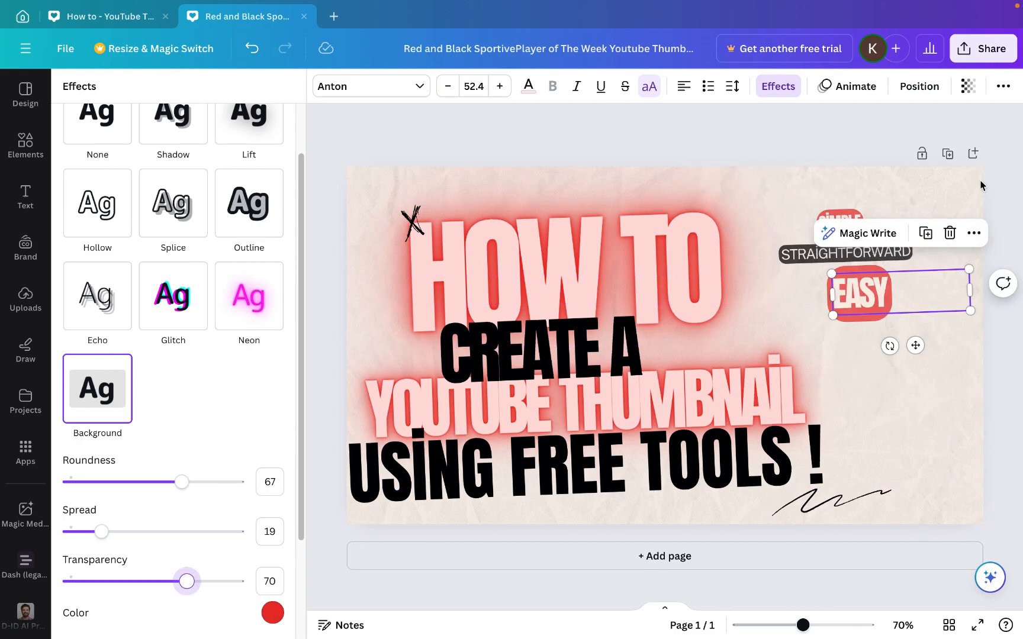
{"action": "left_click_drag", "start_coordinate": [872, 292], "coordinate": [766, 247]}
{"action": "left_click_drag", "start_coordinate": [801, 283], "coordinate": [848, 375]}
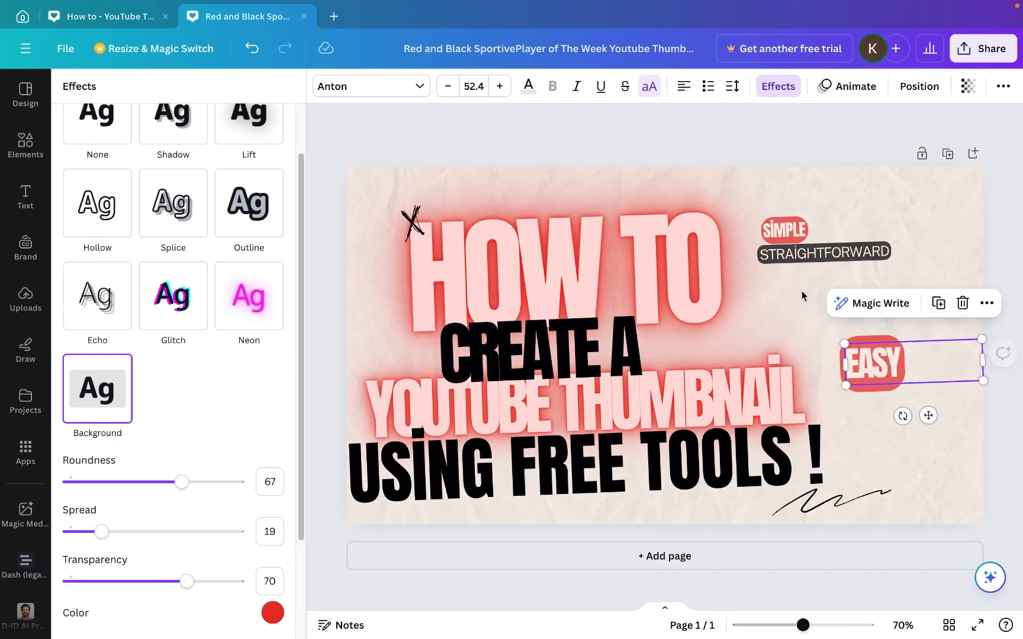
{"action": "left_click_drag", "start_coordinate": [811, 260], "coordinate": [868, 339]}
{"action": "left_click_drag", "start_coordinate": [785, 236], "coordinate": [849, 312]}
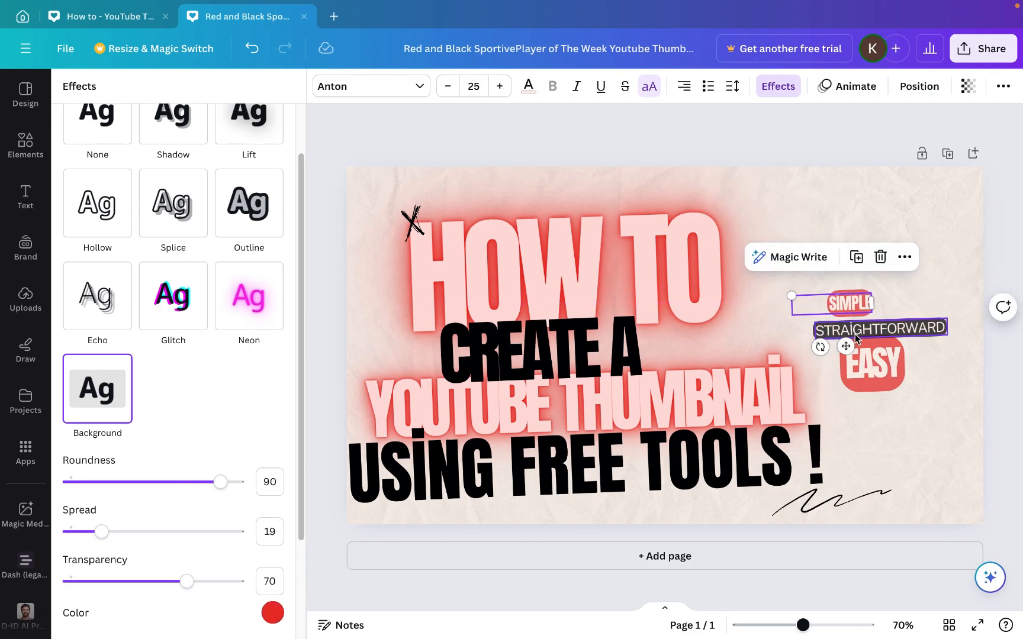
Step: Shrink the EASY label to about font size 38.8 and shift the SIMPLE label slightly left above STRAIGHTFORWARD
{"action": "left_click", "coordinate": [953, 371]}
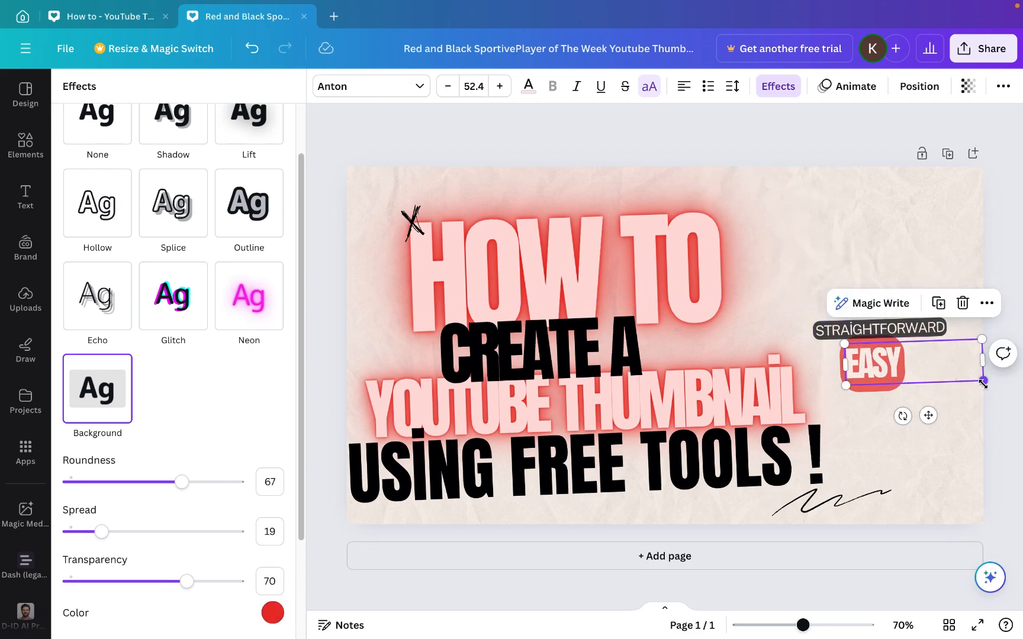
{"action": "left_click_drag", "start_coordinate": [983, 384], "coordinate": [949, 365]}
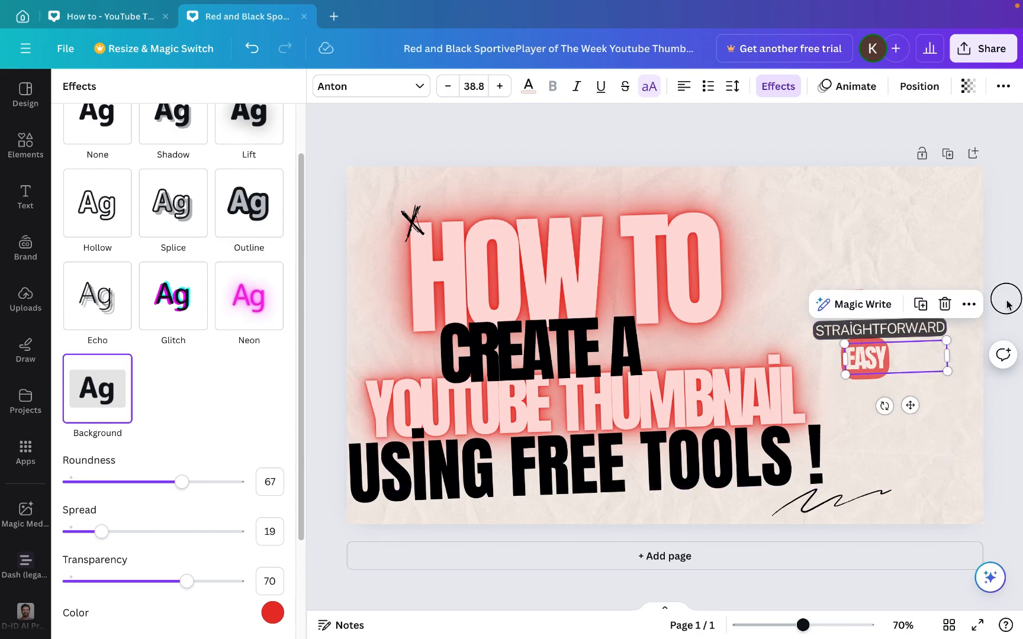
{"action": "left_click", "coordinate": [852, 343]}
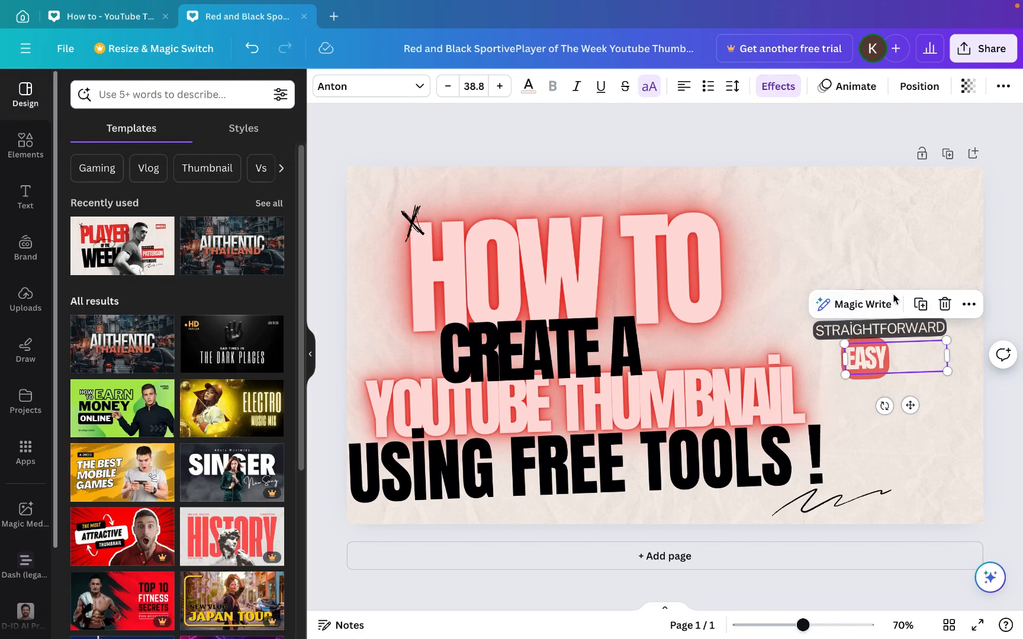
{"action": "left_click", "coordinate": [877, 287]}
{"action": "left_click", "coordinate": [852, 303]}
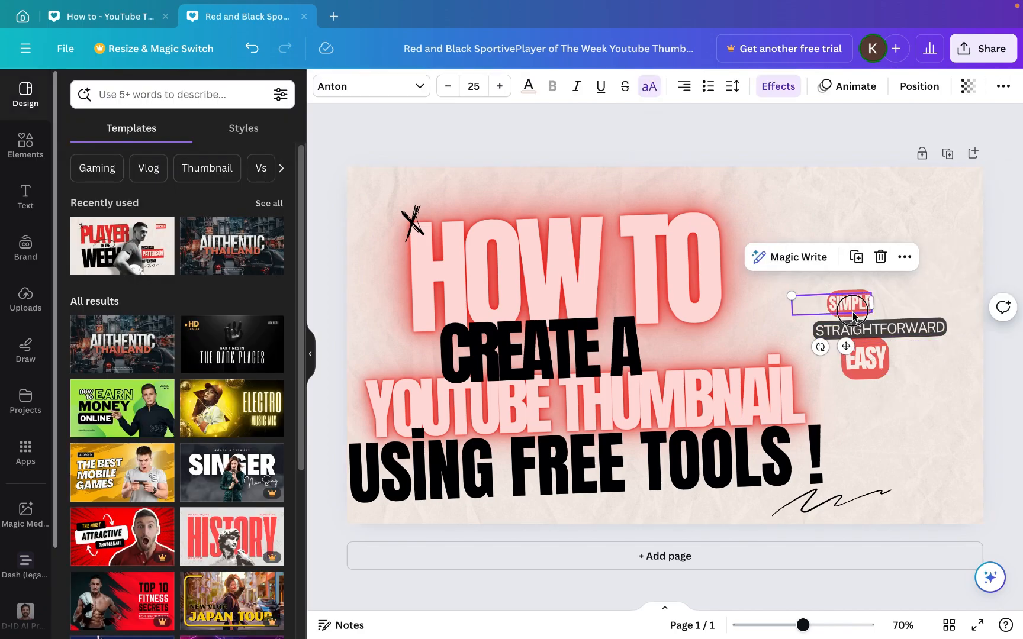
{"action": "left_click_drag", "start_coordinate": [852, 303], "coordinate": [840, 308]}
{"action": "left_click", "coordinate": [838, 309]}
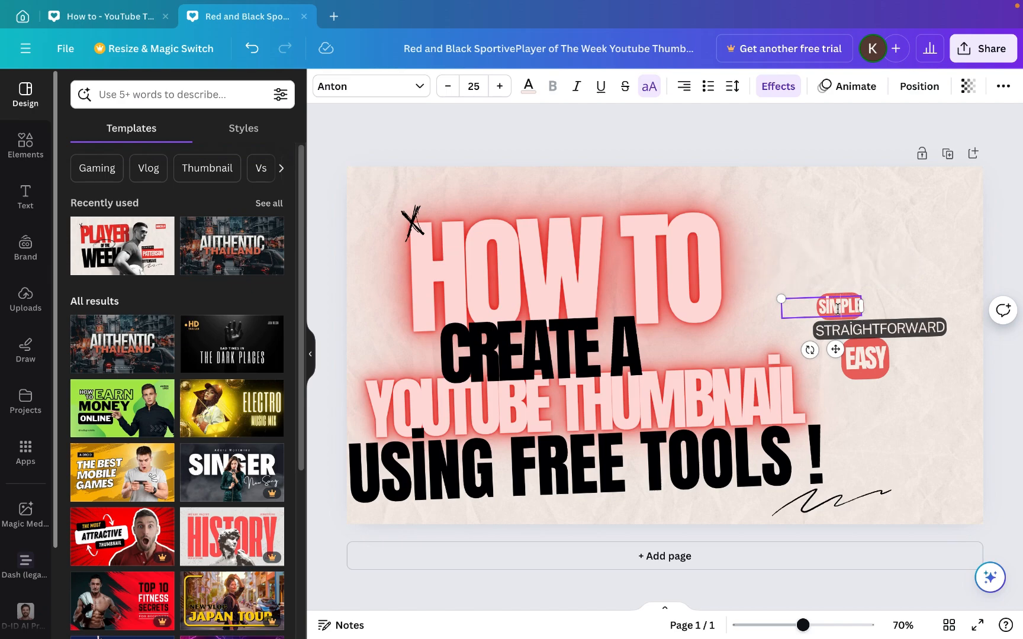
Step: Change the text color of the SIMPLE and EASY labels to black
{"action": "double_click", "coordinate": [837, 308]}
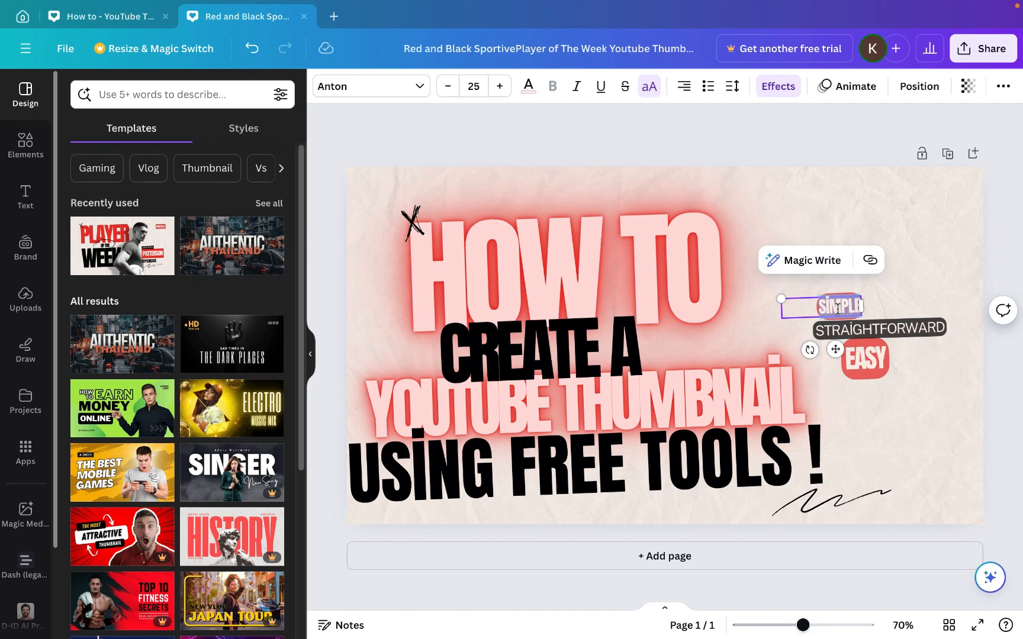
{"action": "left_click", "coordinate": [529, 86]}
{"action": "left_click", "coordinate": [77, 453]}
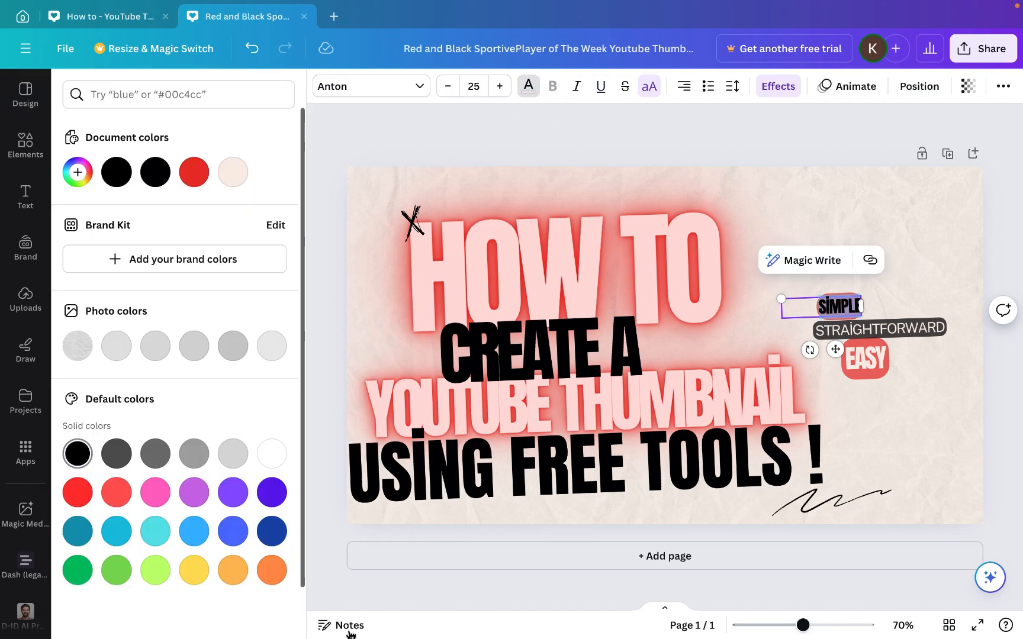
{"action": "double_click", "coordinate": [863, 357]}
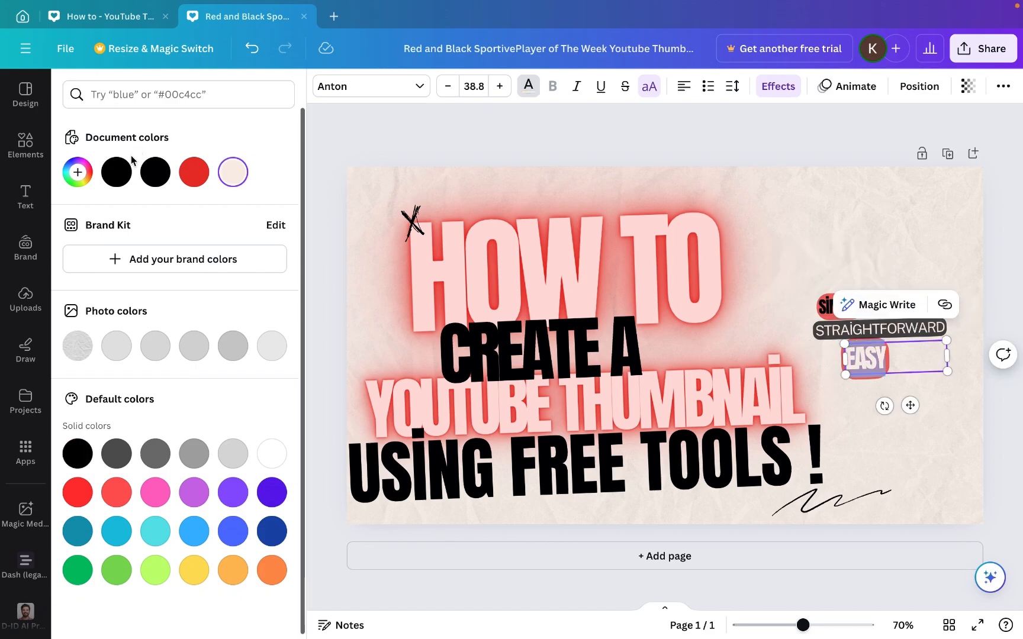
{"action": "left_click", "coordinate": [77, 454]}
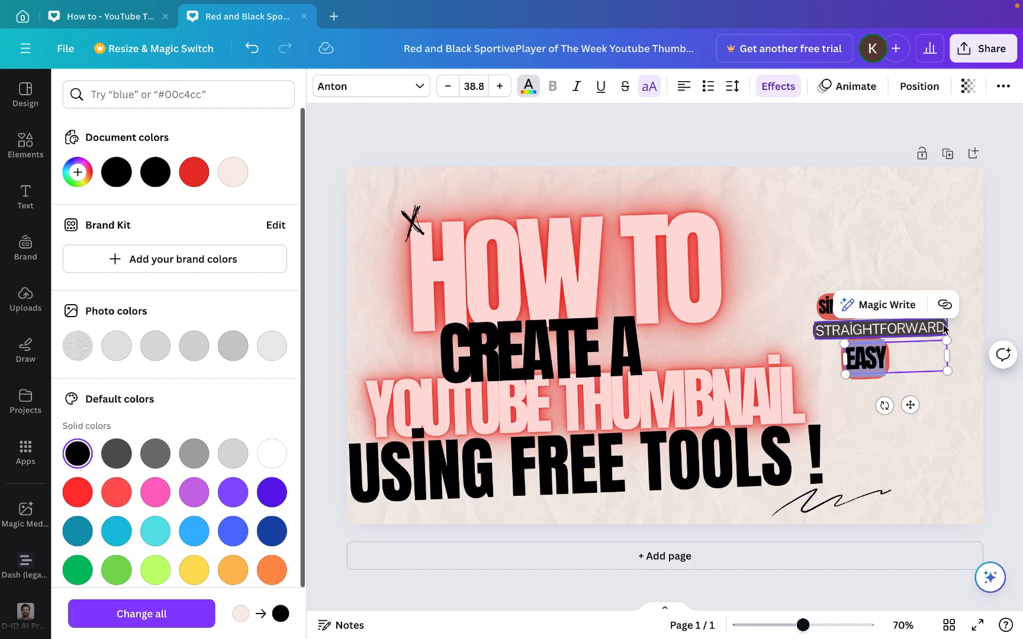
{"action": "left_click", "coordinate": [1008, 326]}
{"action": "left_click", "coordinate": [1002, 322]}
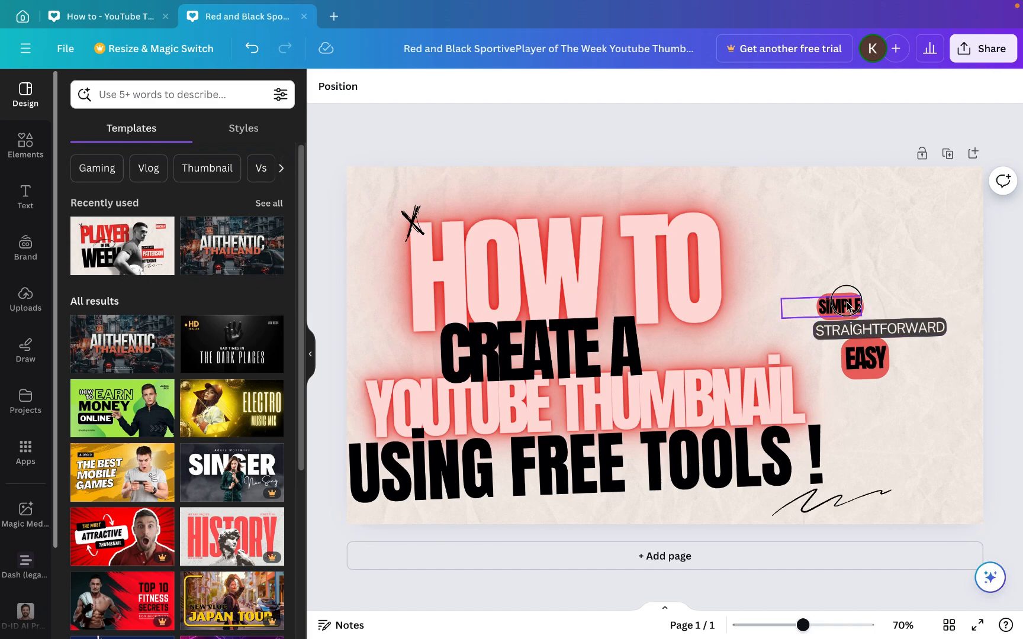
Step: Enlarge SIMPLE to about 52.8, STRAIGHTFORWARD to about 30.5 and EASY to about 42.9, spacing the labels apart vertically
{"action": "left_click_drag", "start_coordinate": [847, 305], "coordinate": [851, 222]}
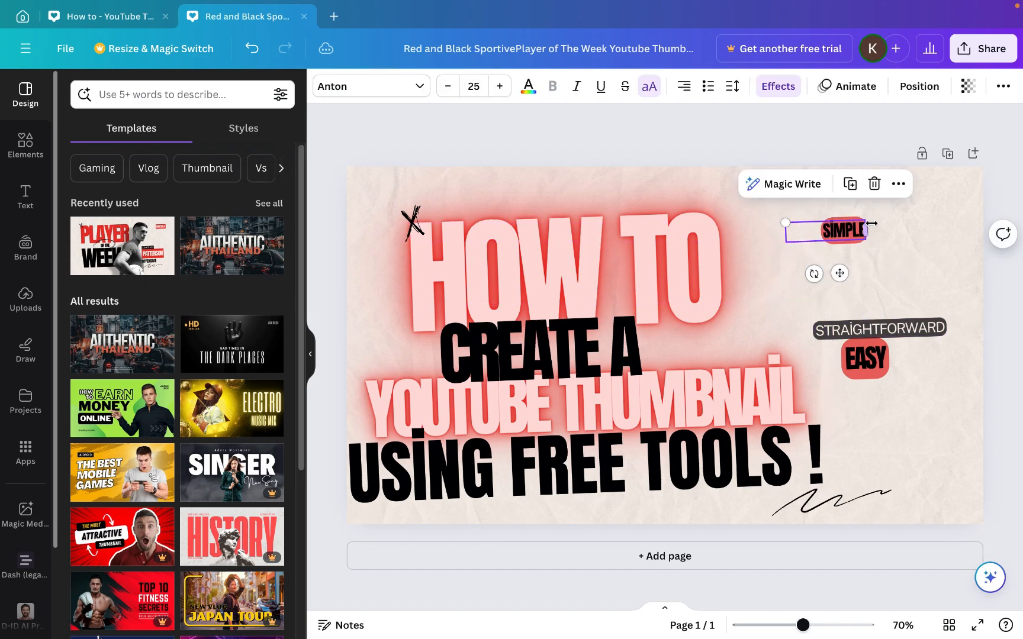
{"action": "left_click_drag", "start_coordinate": [782, 220], "coordinate": [677, 199]}
{"action": "left_click_drag", "start_coordinate": [845, 210], "coordinate": [885, 212]}
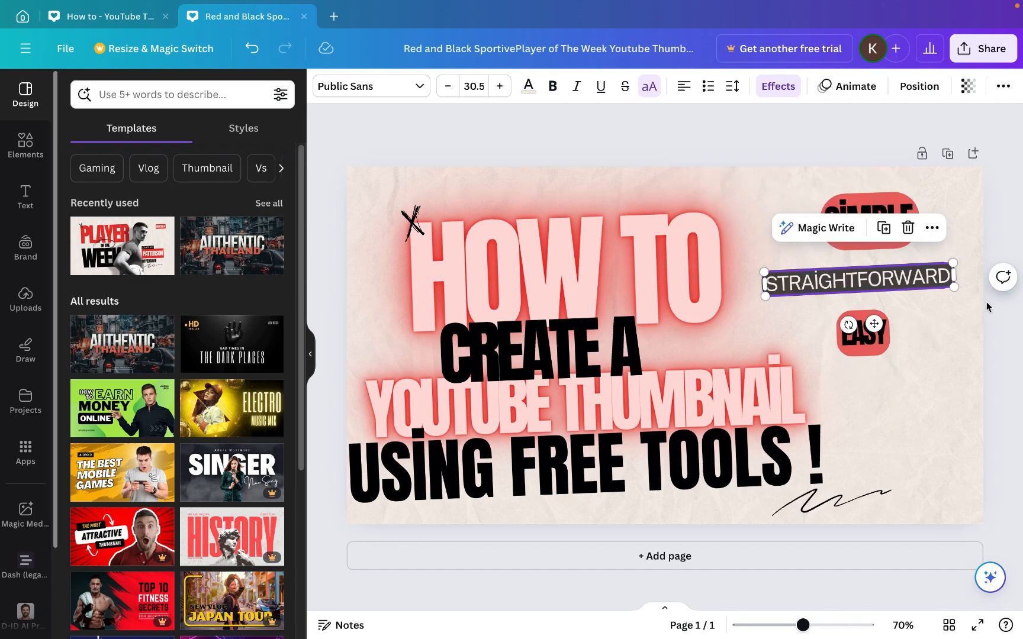
{"action": "left_click", "coordinate": [993, 302]}
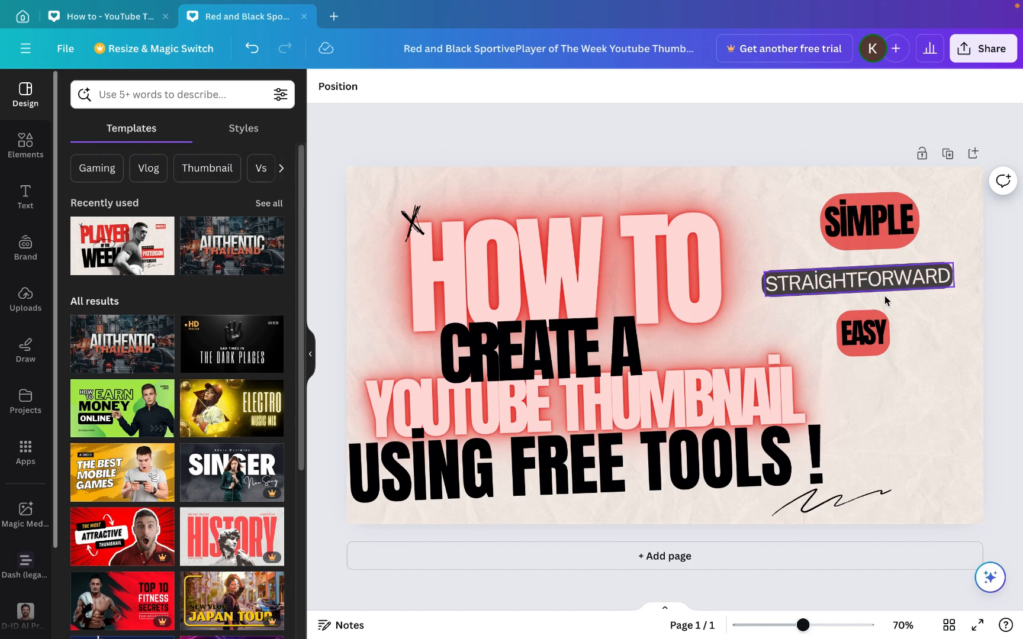
Step: Tilt the STRAIGHTFORWARD, SIMPLE and EASY labels slightly more counterclockwise, narrowing the SIMPLE text box a little
{"action": "left_click", "coordinate": [873, 283]}
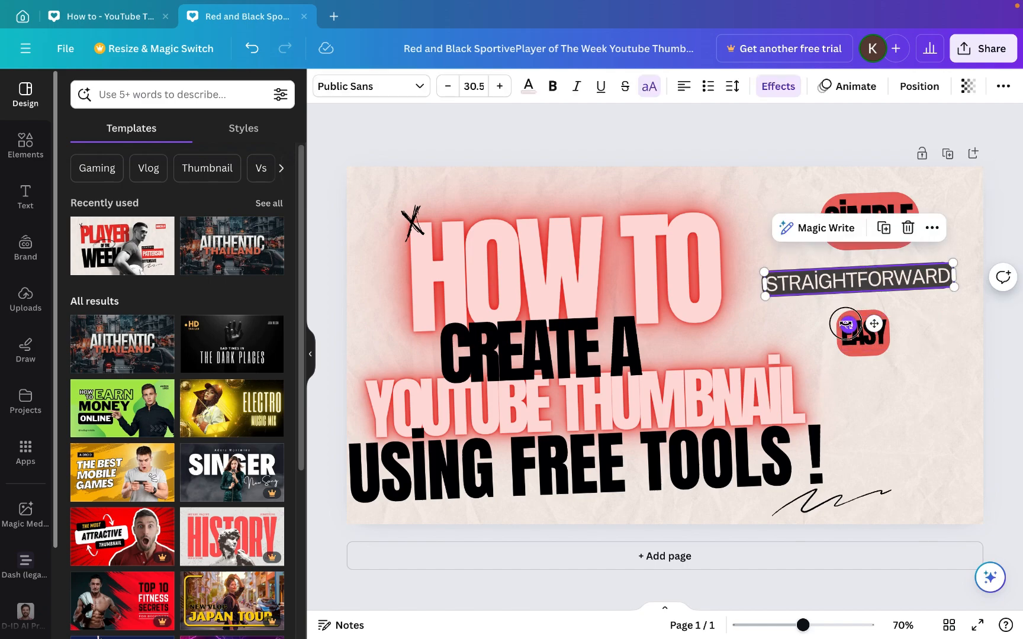
{"action": "left_click_drag", "start_coordinate": [848, 324], "coordinate": [850, 326]}
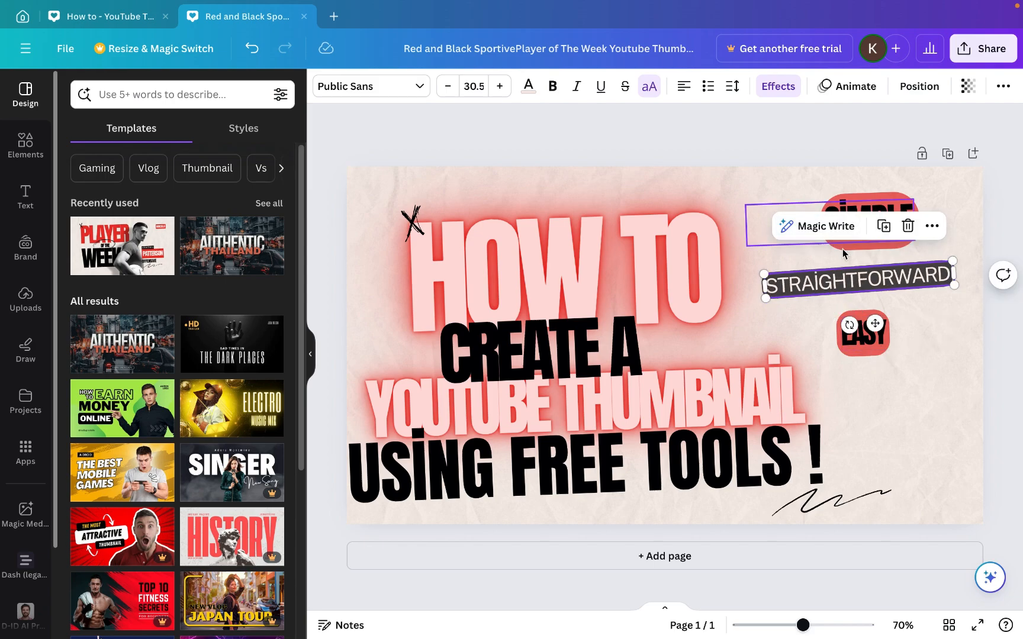
{"action": "left_click", "coordinate": [841, 245]}
{"action": "mouse_move", "coordinate": [747, 226]}
{"action": "left_mouse_down"}
{"action": "mouse_move", "coordinate": [774, 229]}
{"action": "mouse_move", "coordinate": [765, 225]}
{"action": "left_mouse_up"}
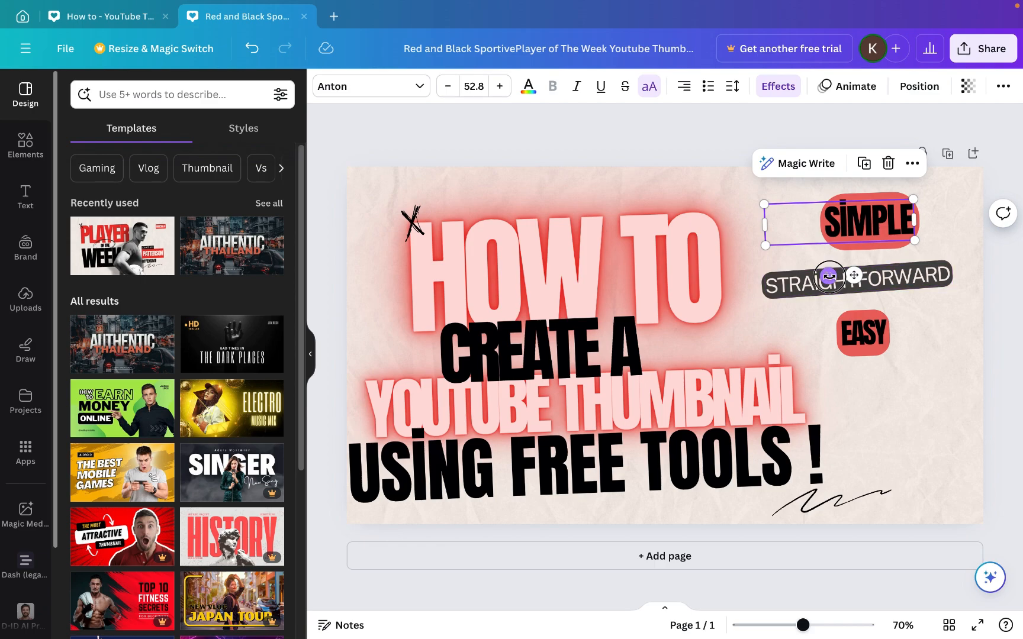
{"action": "left_click_drag", "start_coordinate": [828, 276], "coordinate": [836, 278]}
{"action": "left_click", "coordinate": [860, 329]}
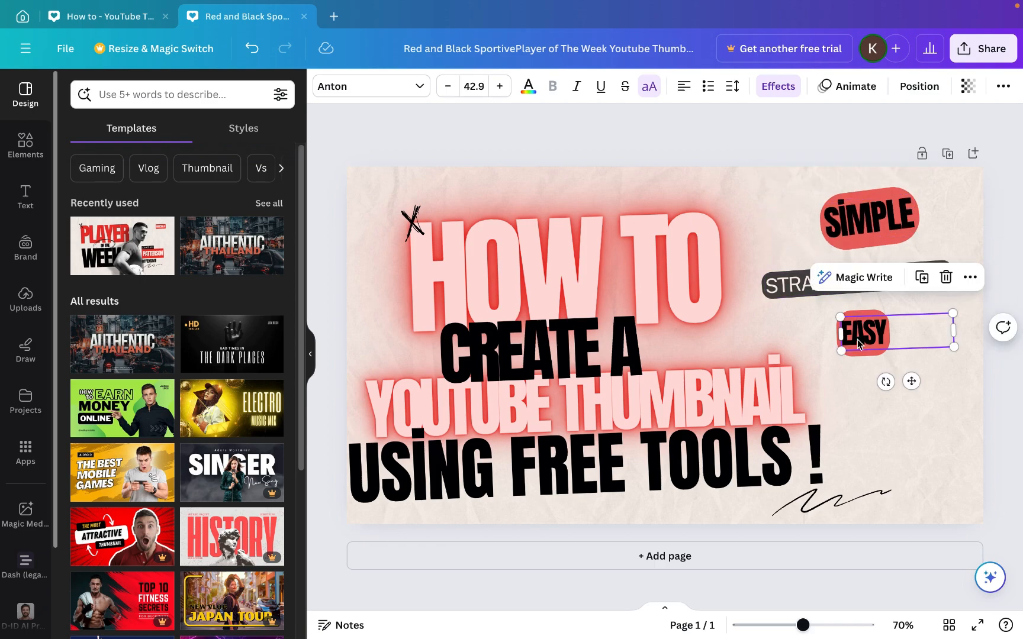
{"action": "left_click_drag", "start_coordinate": [885, 382], "coordinate": [890, 383]}
Step: Extend the EASY label's text to EASY AND EFFECTIVE and widen its text box so it fits on one line
{"action": "left_click", "coordinate": [882, 328]}
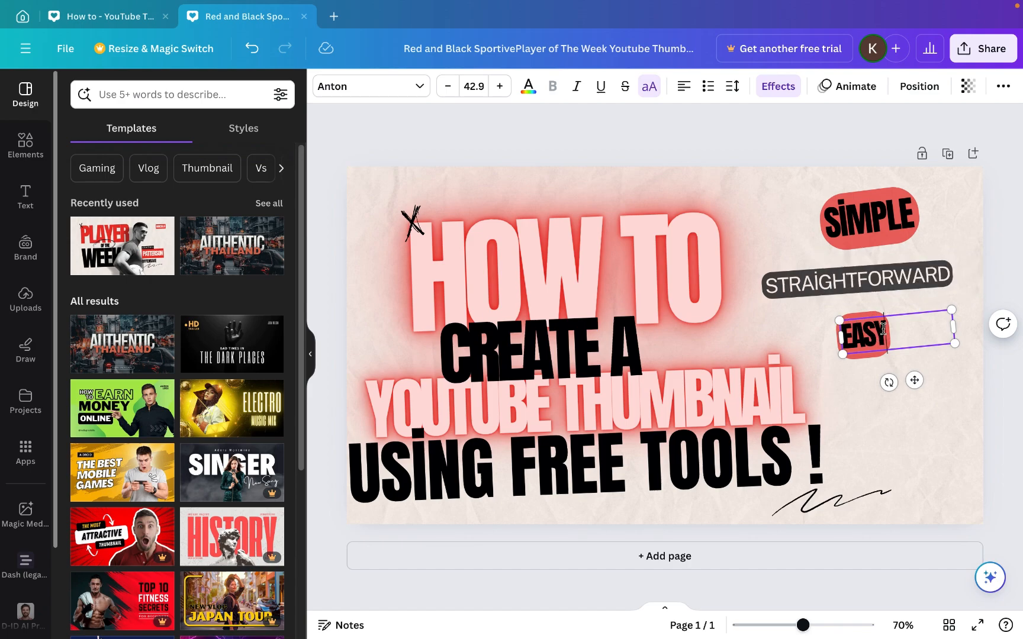
{"action": "type", "text": "AN"}
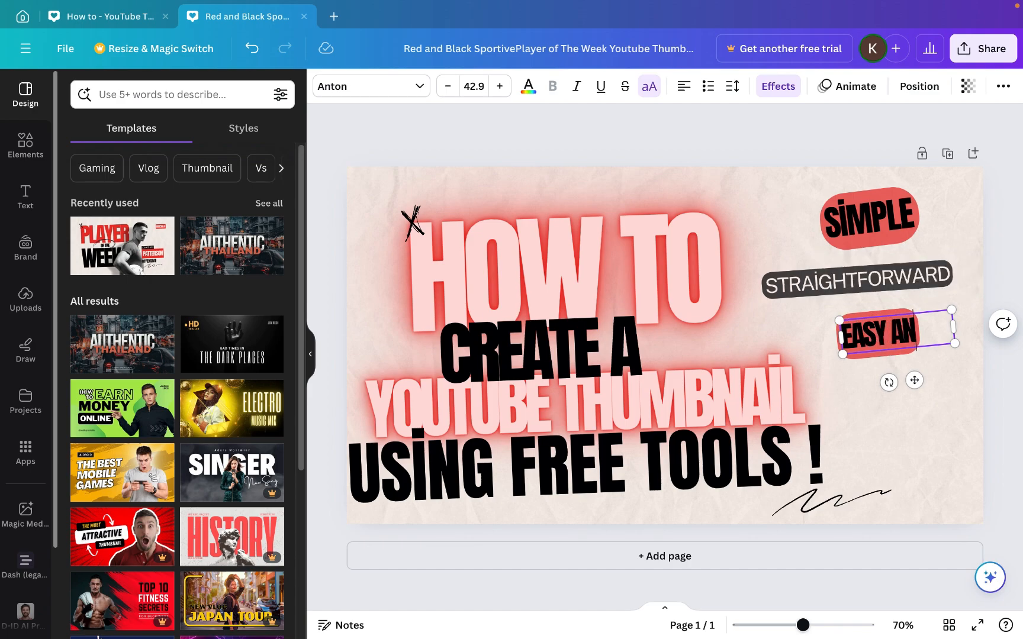
{"action": "type", "text": "D EFFECTIVE"}
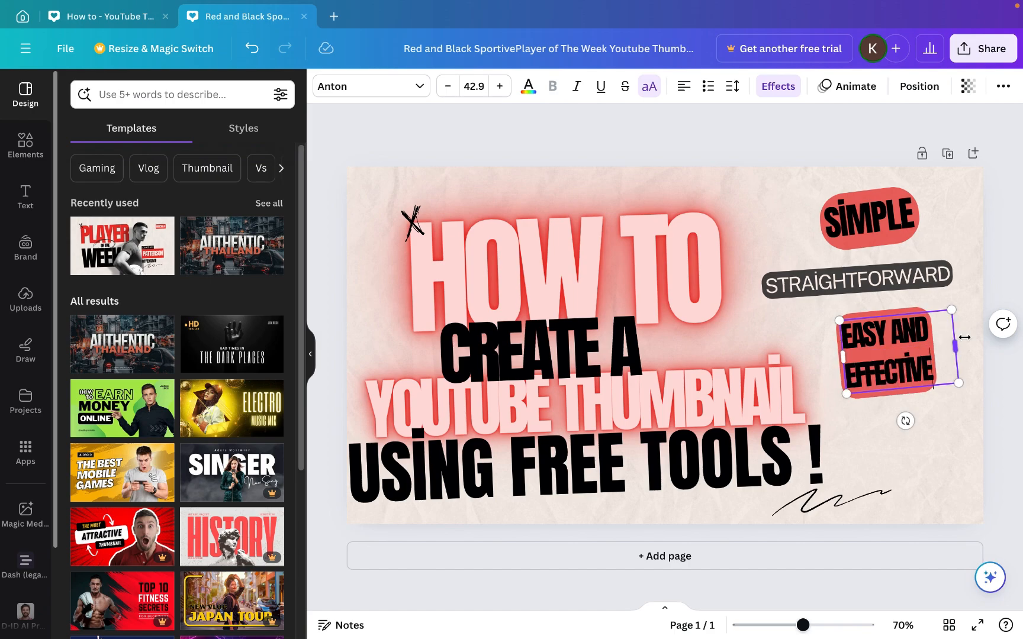
{"action": "key", "text": "ctrl+a"}
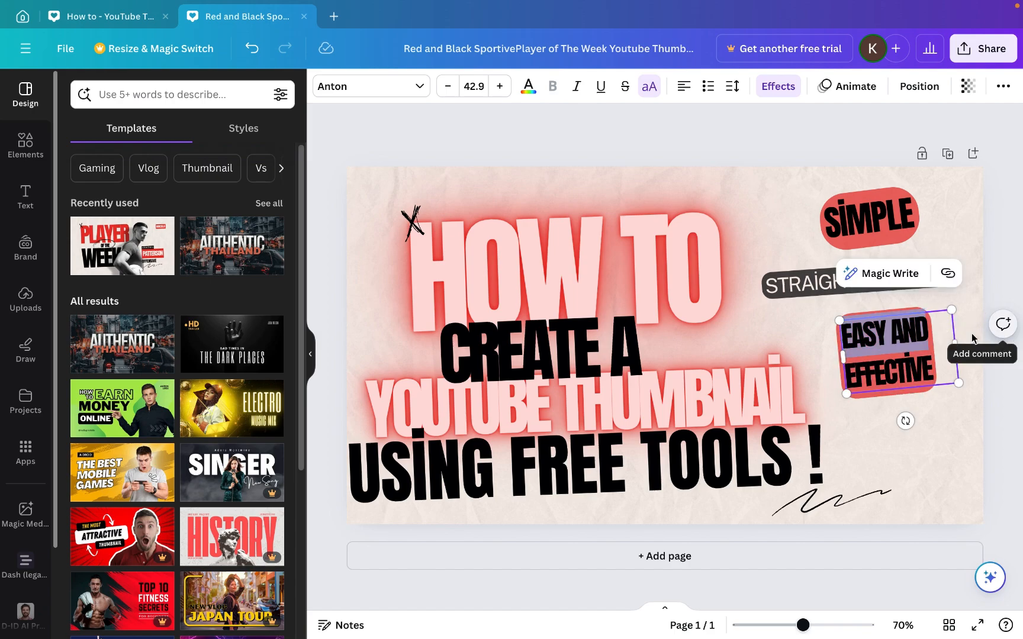
{"action": "left_click_drag", "start_coordinate": [956, 344], "coordinate": [1010, 341]}
{"action": "left_click_drag", "start_coordinate": [841, 355], "coordinate": [804, 342]}
{"action": "left_click_drag", "start_coordinate": [940, 329], "coordinate": [943, 327]}
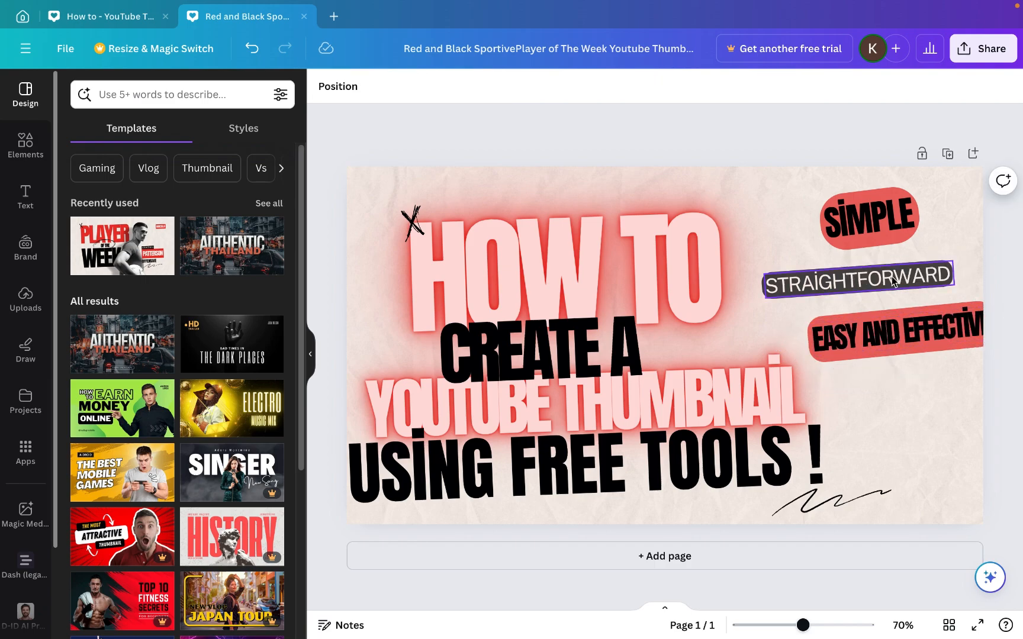
Step: Move SIMPLE down and left against STRAIGHTFORWARD, tilt STRAIGHTFORWARD to match it and nudge STRAIGHTFORWARD up closer
{"action": "left_click_drag", "start_coordinate": [883, 204], "coordinate": [854, 227]}
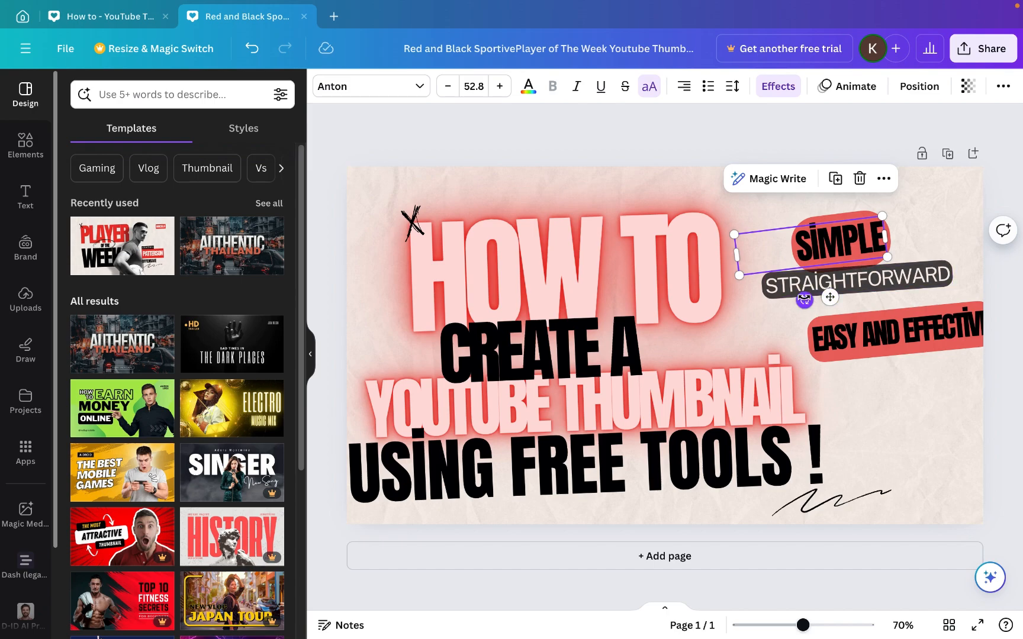
{"action": "left_click_drag", "start_coordinate": [804, 299], "coordinate": [853, 322]}
{"action": "left_click", "coordinate": [847, 280]}
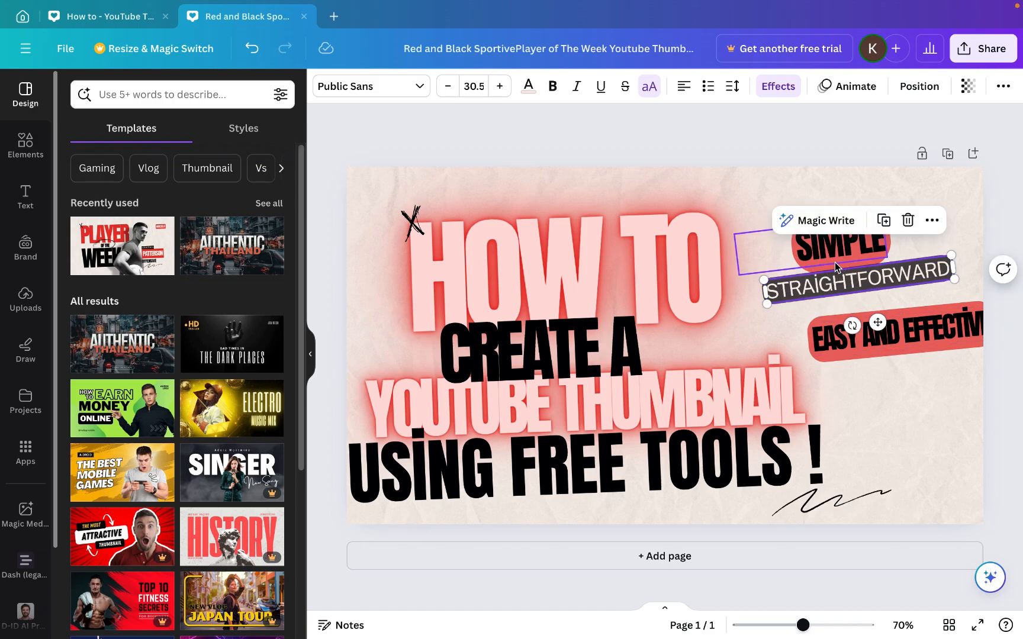
{"action": "left_click_drag", "start_coordinate": [835, 274], "coordinate": [828, 264]}
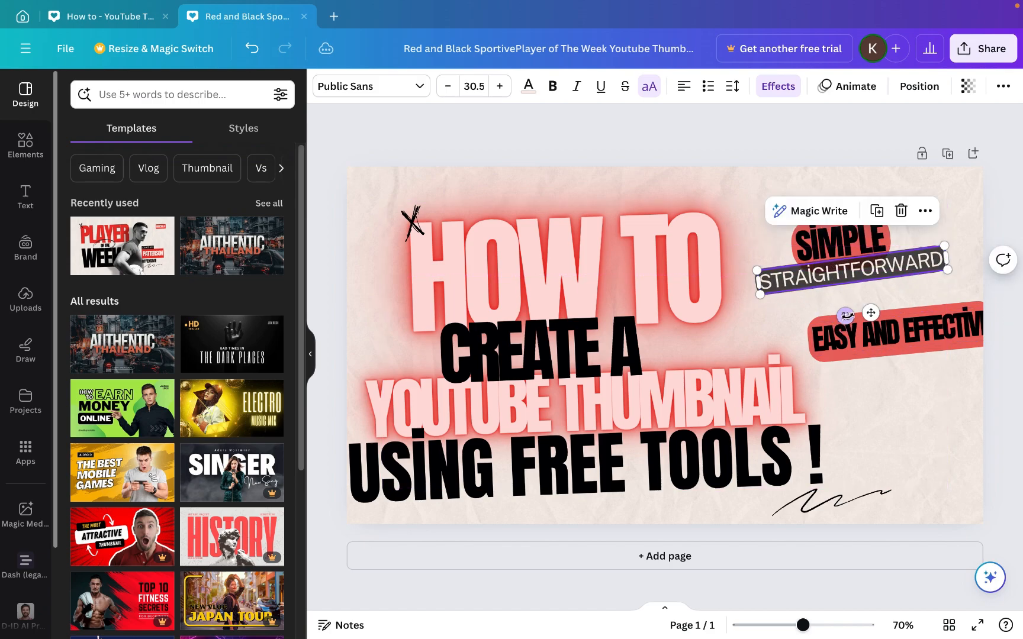
Step: Tilt the EASY AND EFFECTIVE label slightly more and move it fully onto the page directly beneath STRAIGHTFORWARD
{"action": "left_click", "coordinate": [853, 335]}
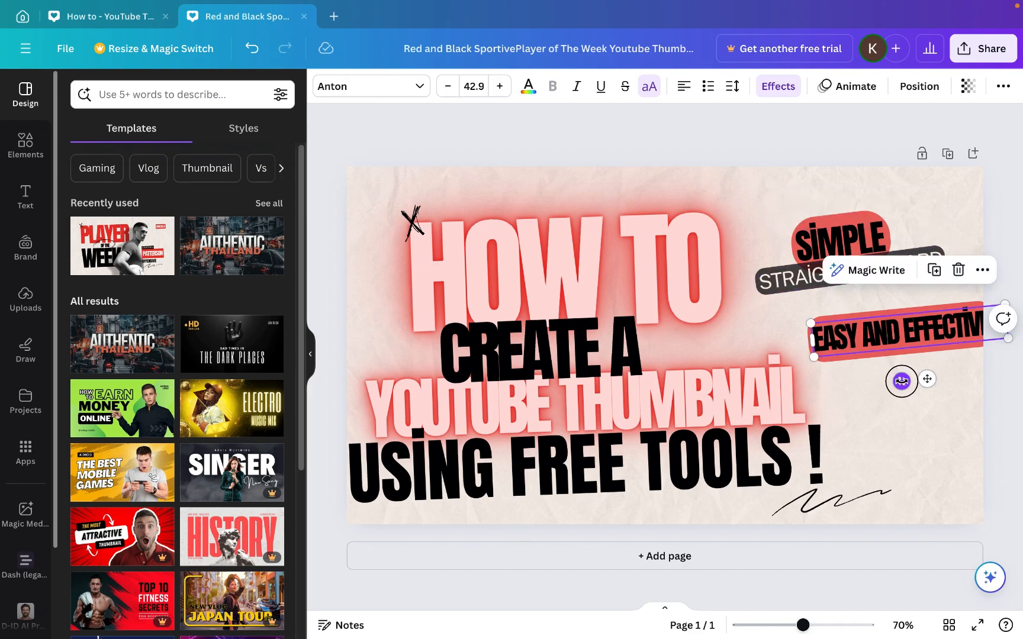
{"action": "left_click_drag", "start_coordinate": [901, 381], "coordinate": [899, 379]}
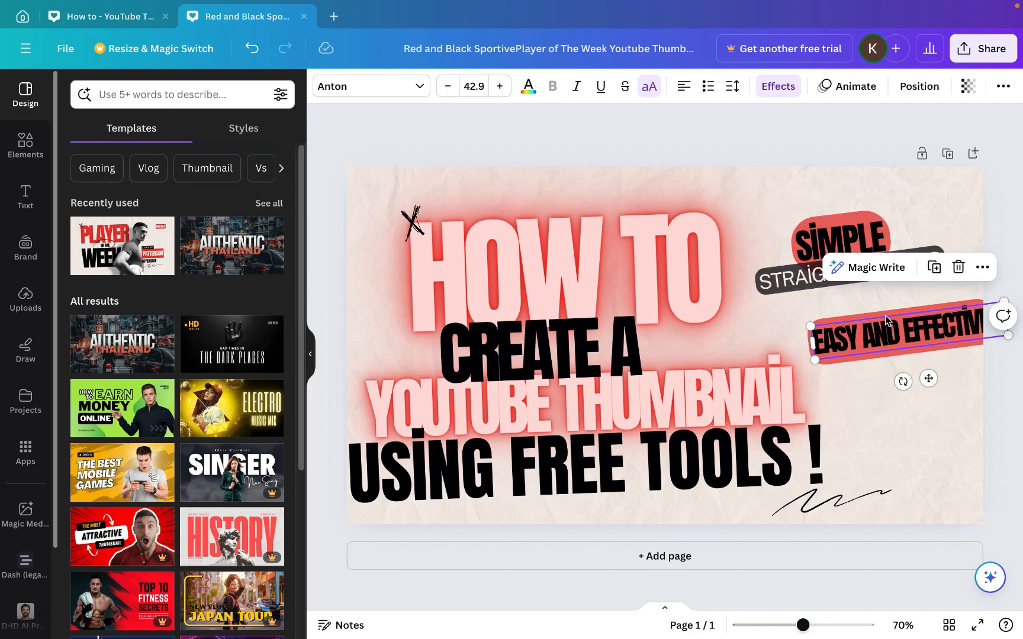
{"action": "left_click_drag", "start_coordinate": [885, 316], "coordinate": [843, 293]}
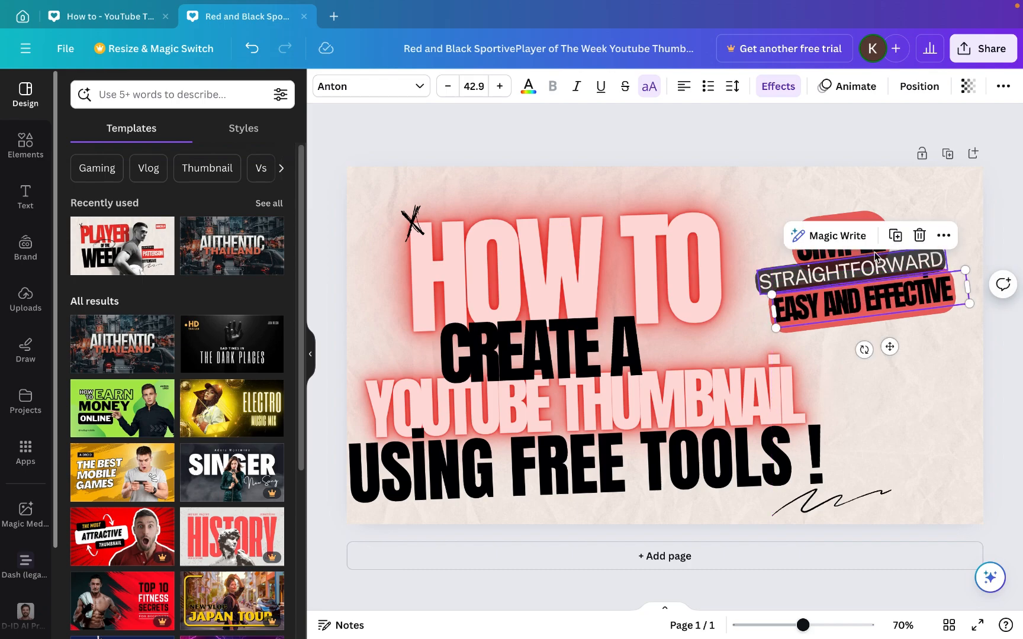
{"action": "left_click", "coordinate": [998, 243]}
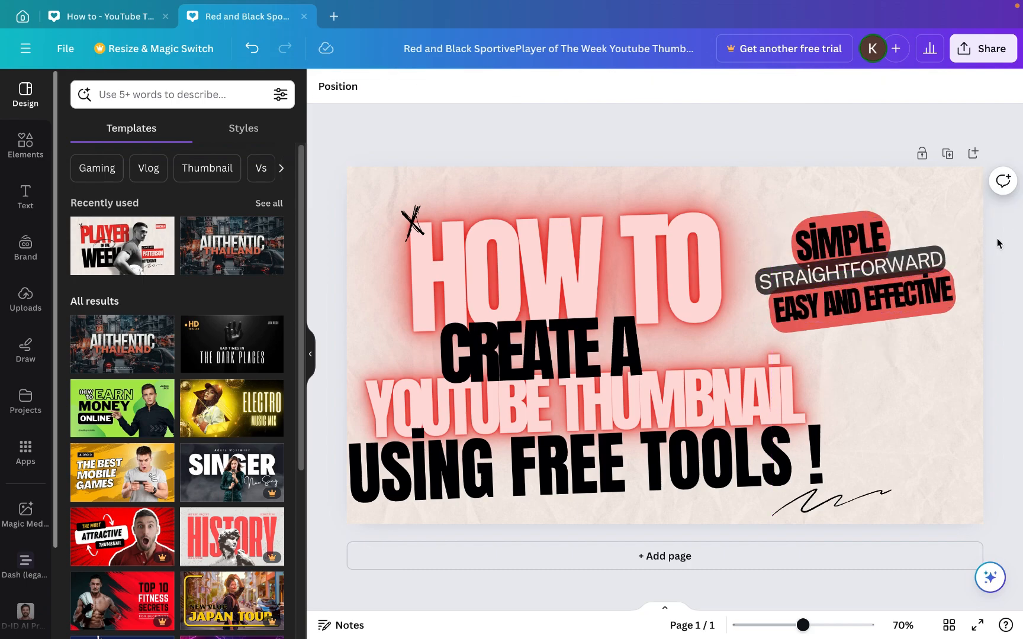